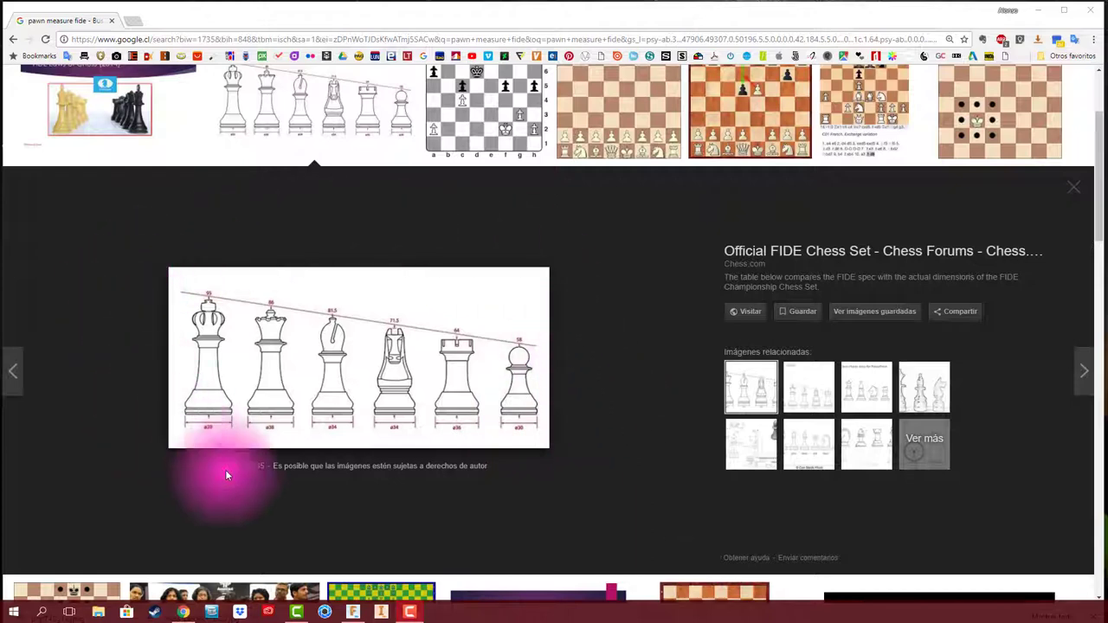
- Save the FIDE chess-set dimensions image from Google Images to the Escritorio (desktop)
right_click(422, 349)
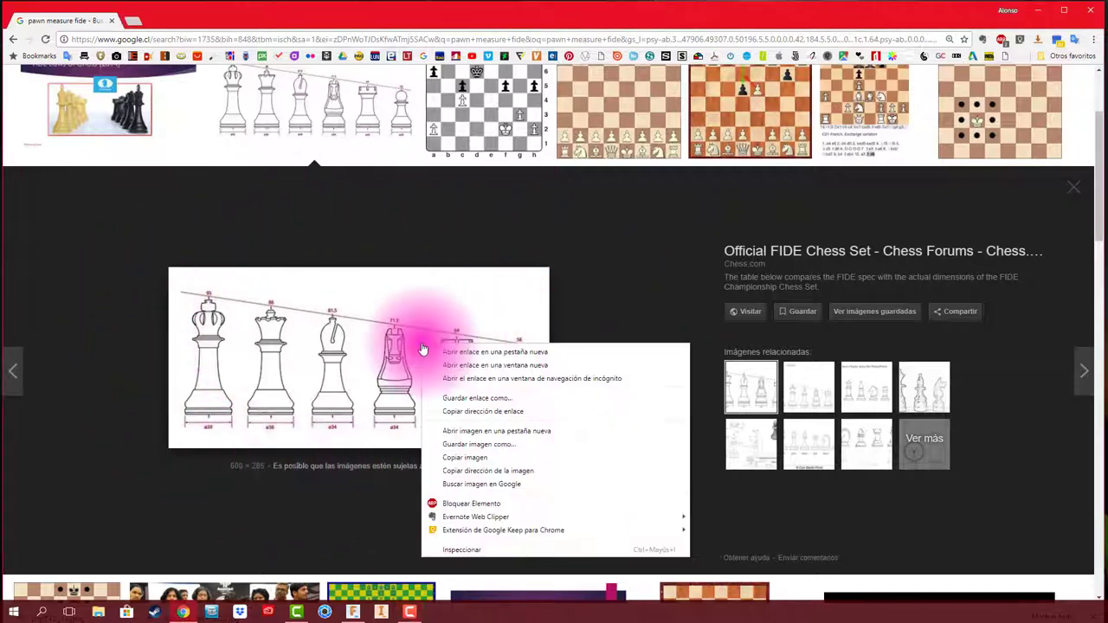
click(516, 446)
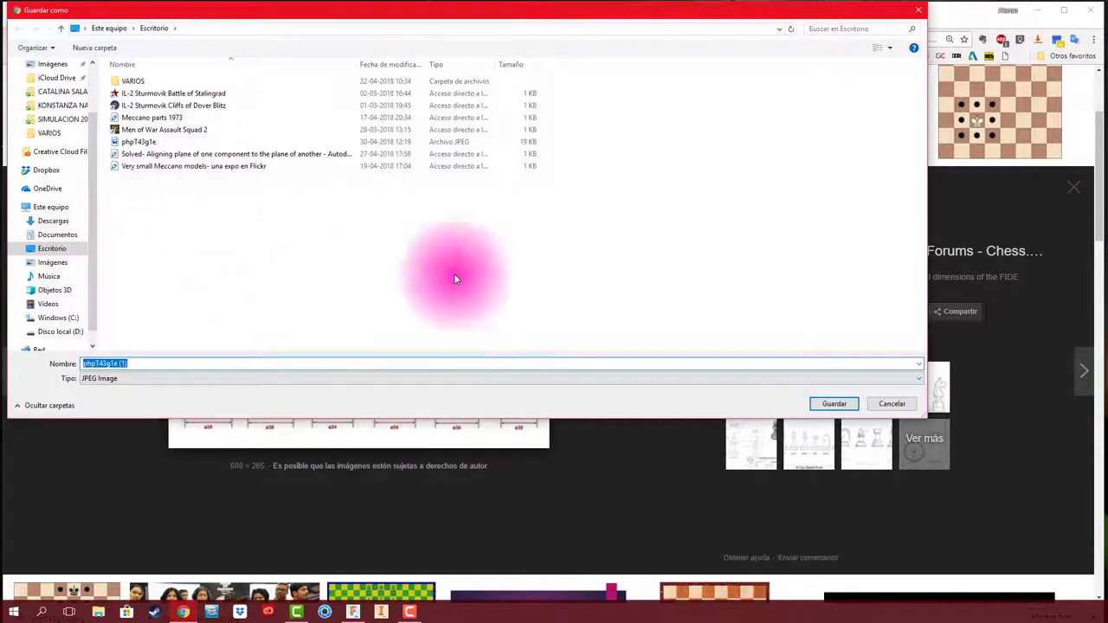
click(817, 405)
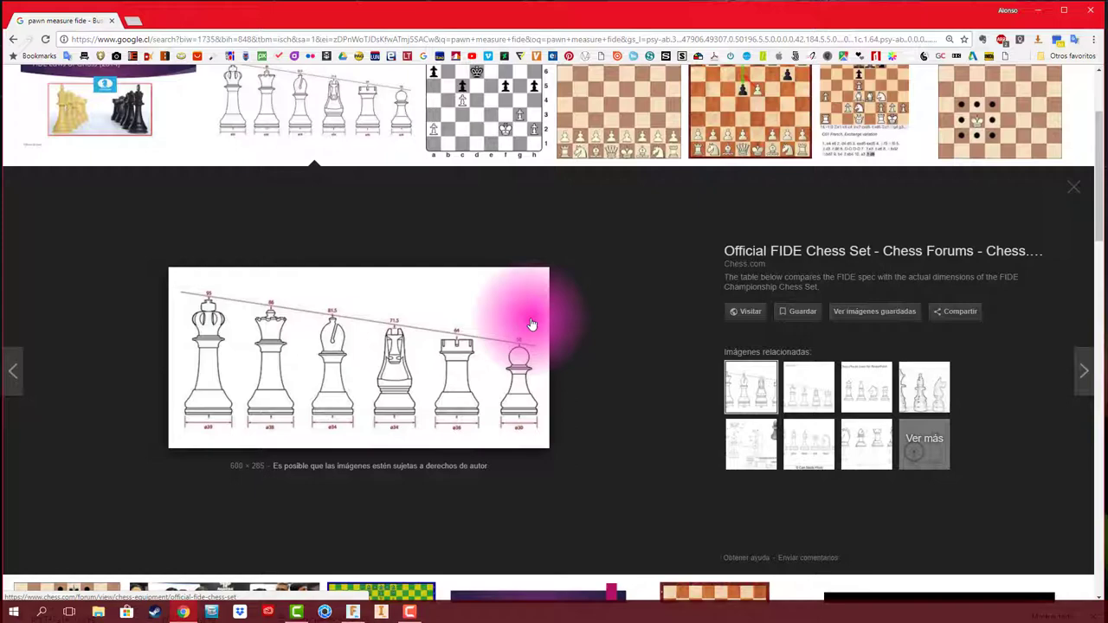
- Minimize Chrome, view the saved phpT43g1e (1) image in Photos, then close Photos
click(1038, 9)
double_click(26, 261)
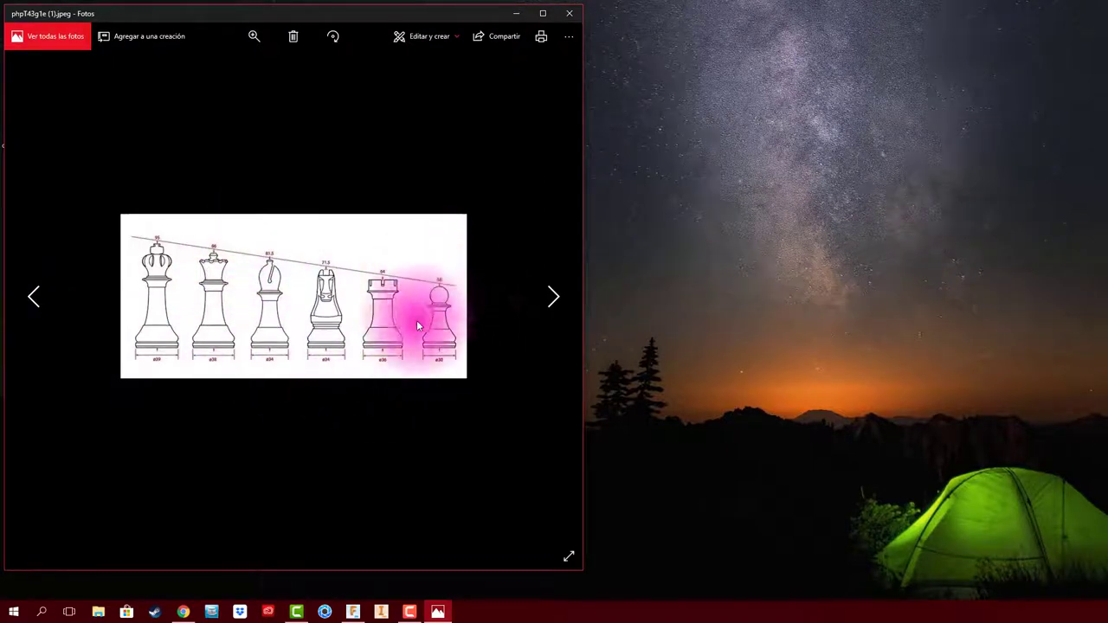
click(569, 14)
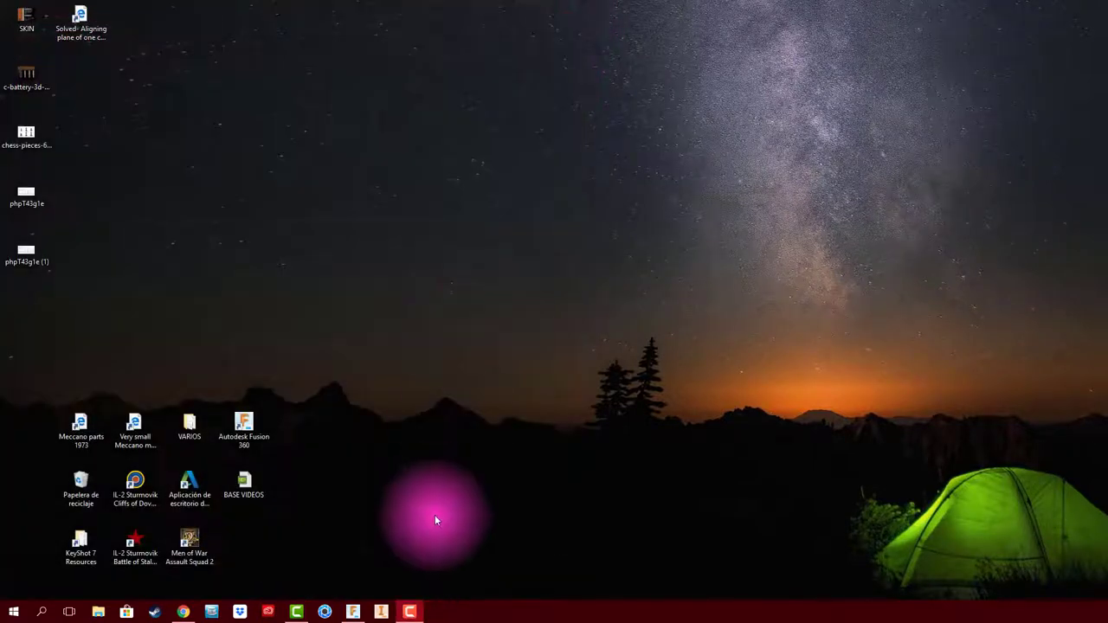
- Attach the phpT43g1e chess dimensions image as a canvas on the YZ plane
click(358, 613)
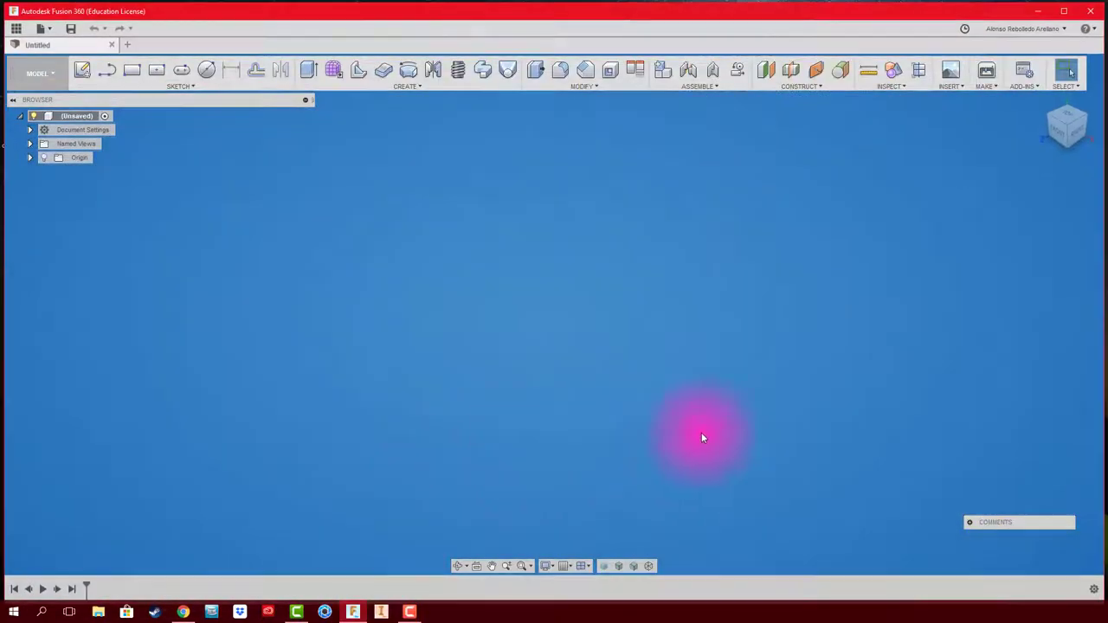
click(800, 407)
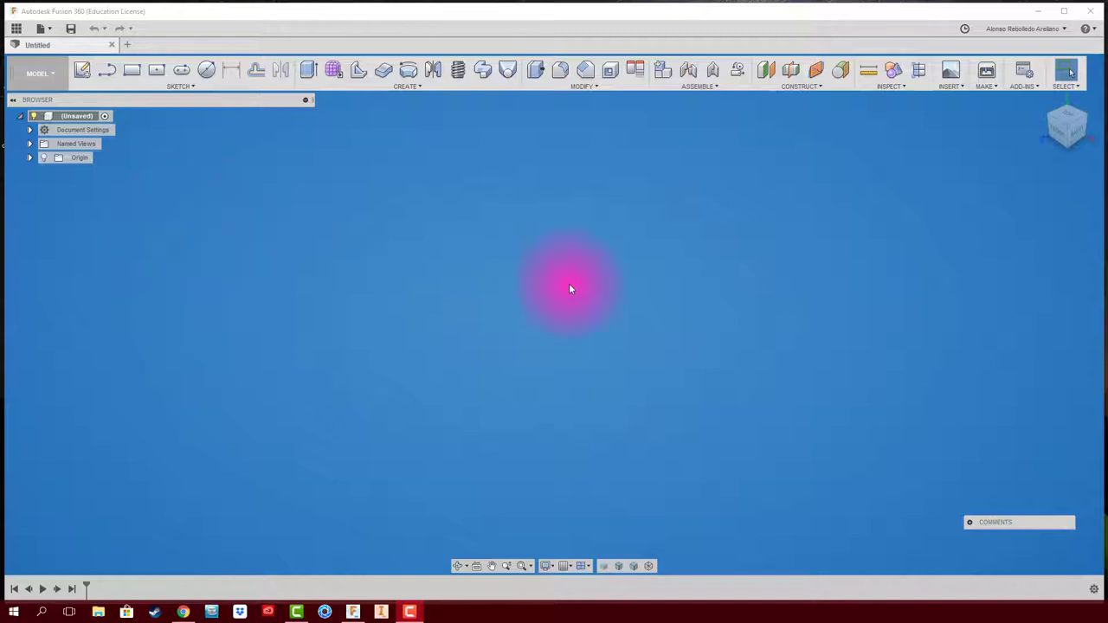
click(959, 89)
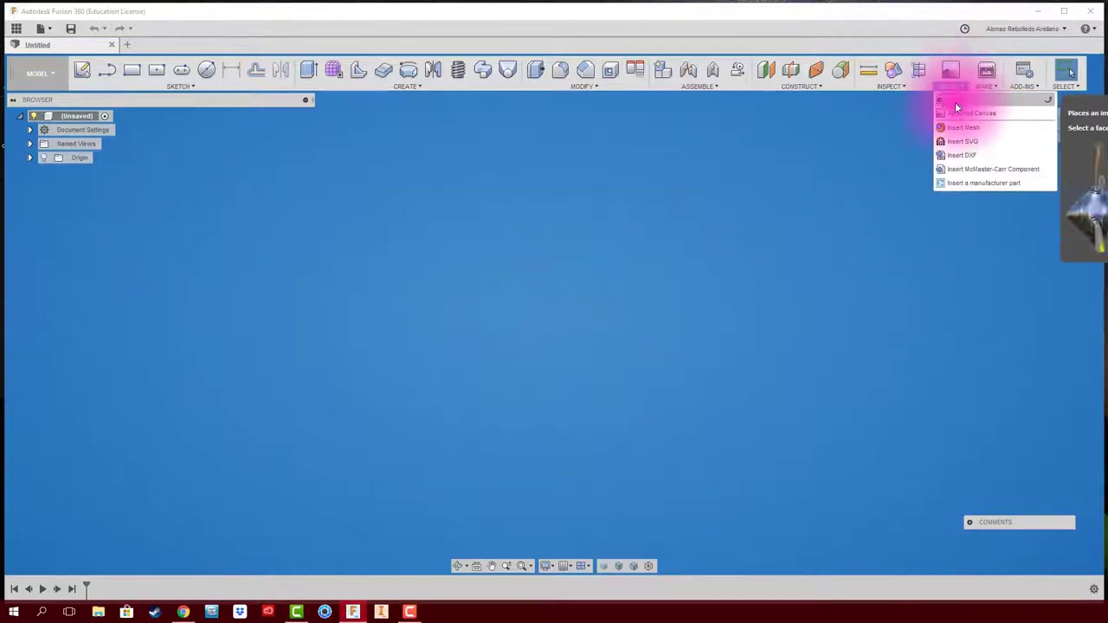
click(956, 115)
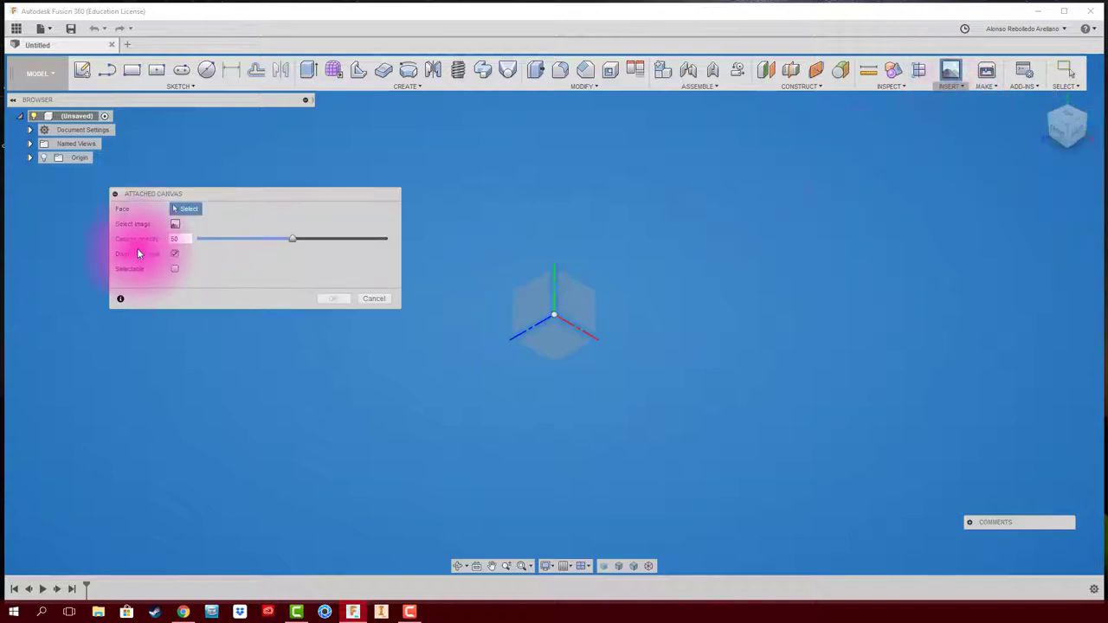
click(526, 301)
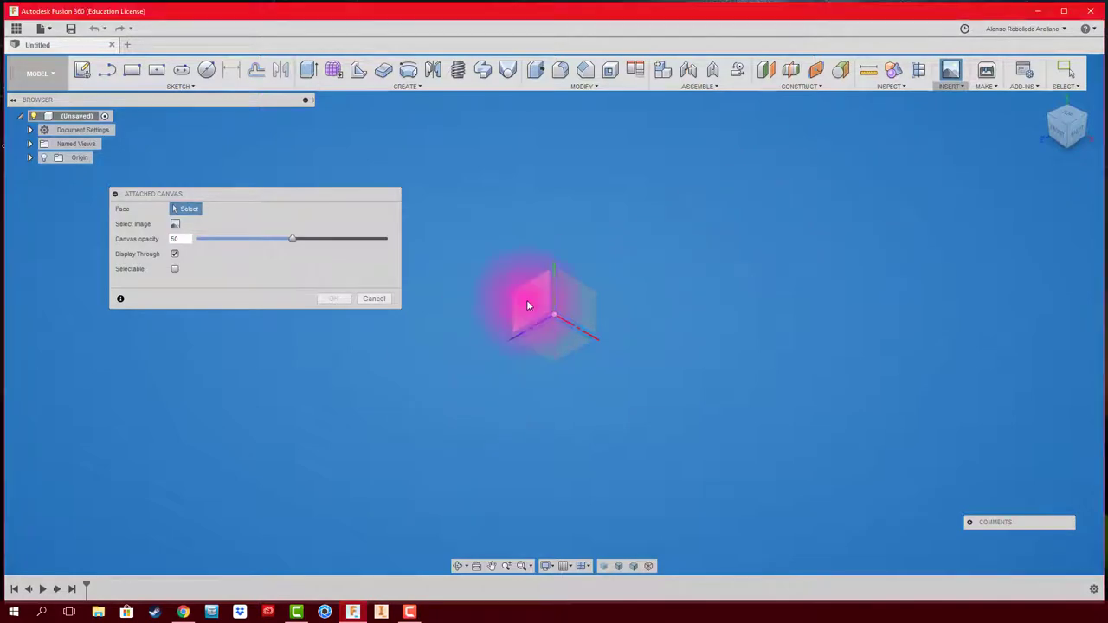
click(176, 224)
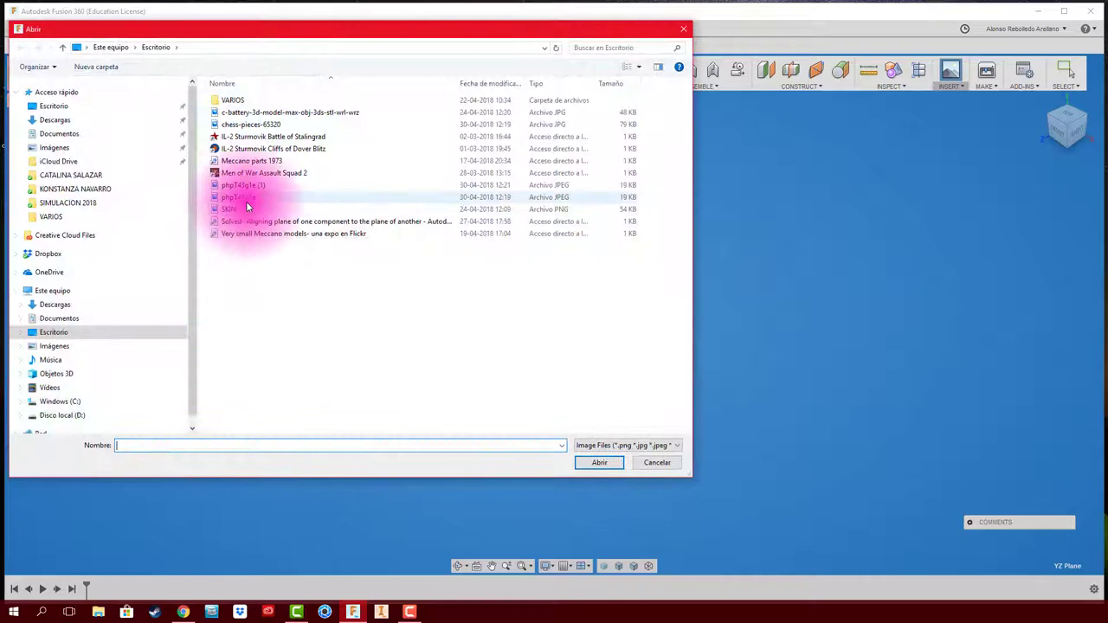
click(246, 198)
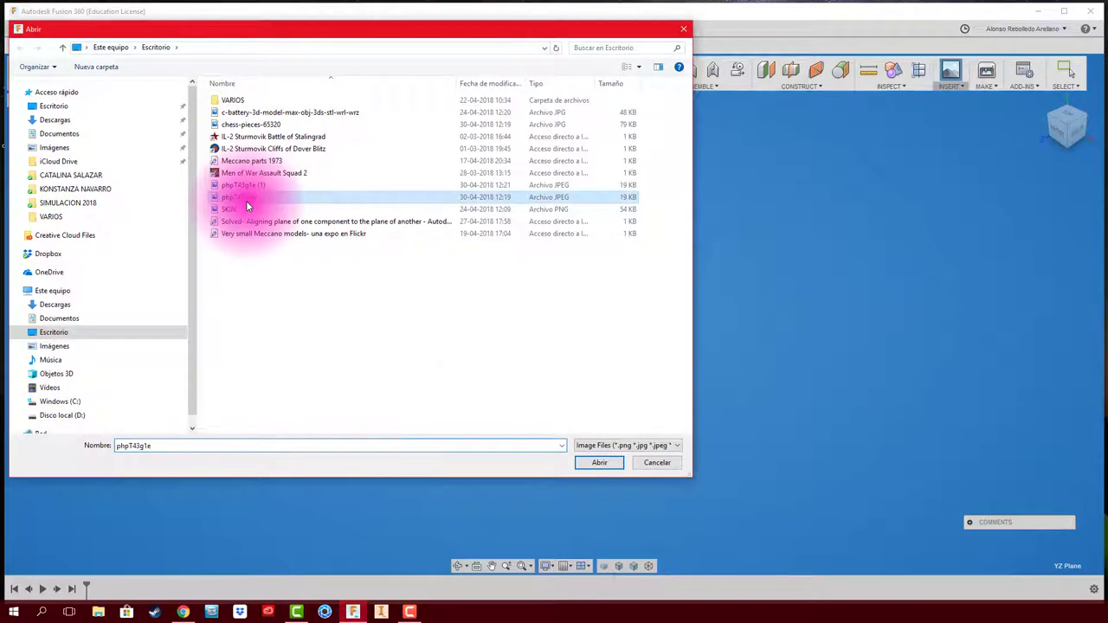
click(585, 462)
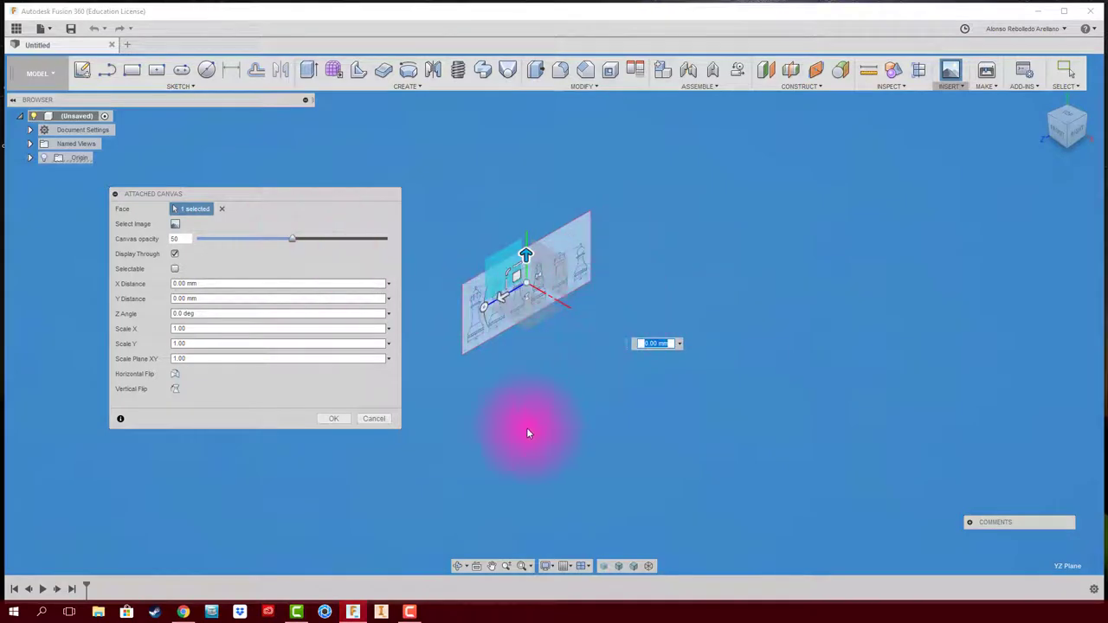
click(343, 418)
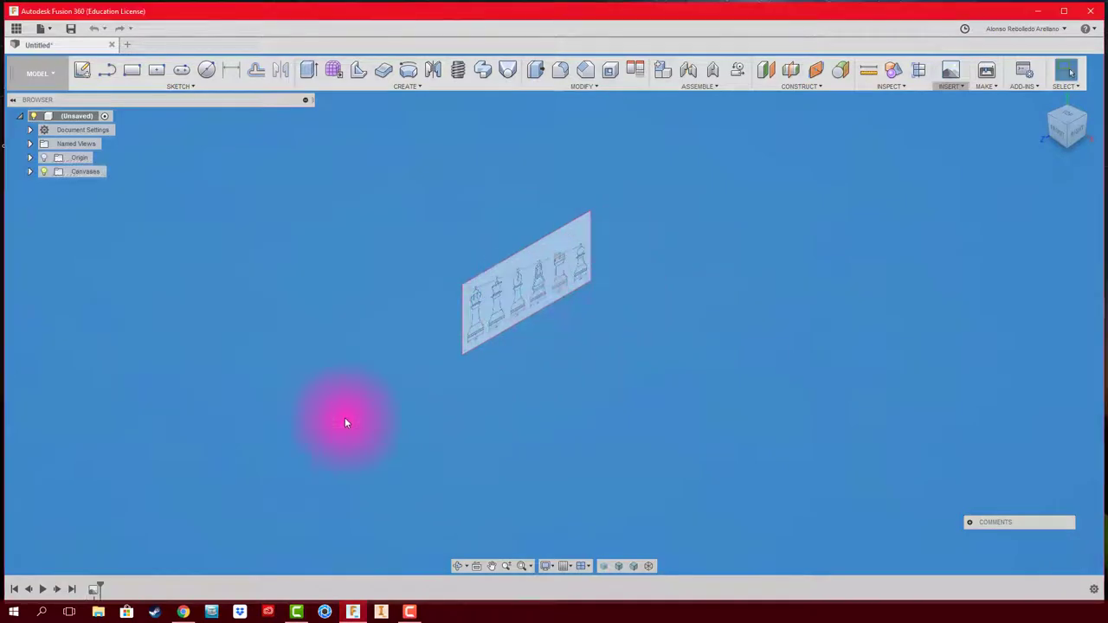
- View the canvas from the right and select the chess image under Canvases
click(1078, 135)
scroll(657, 282, up, 3)
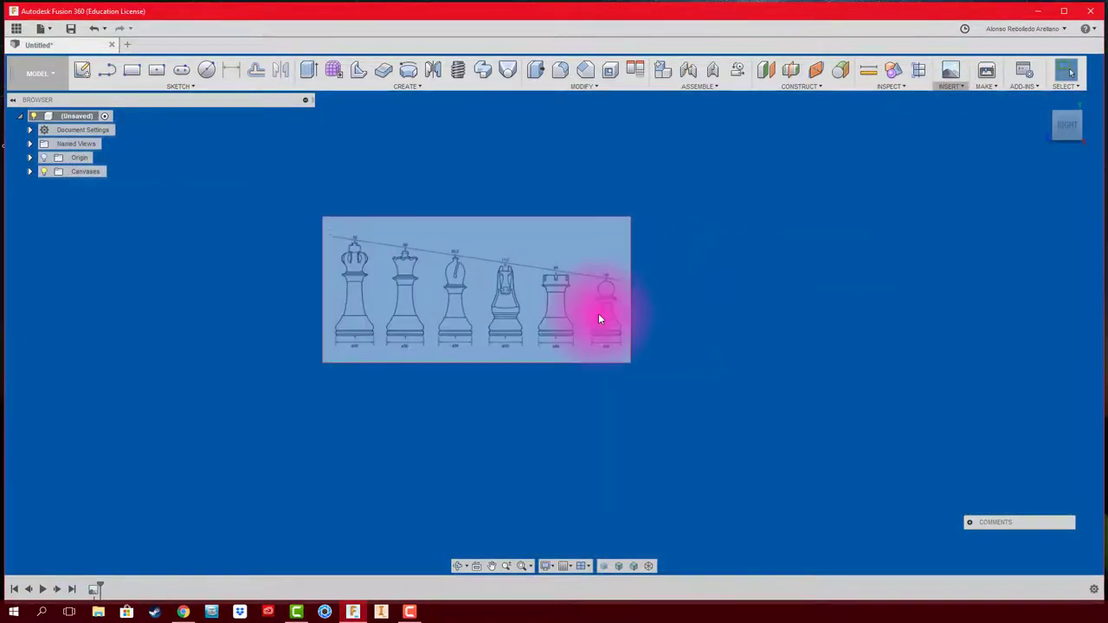
scroll(598, 313, up, 5)
scroll(671, 239, up, 2)
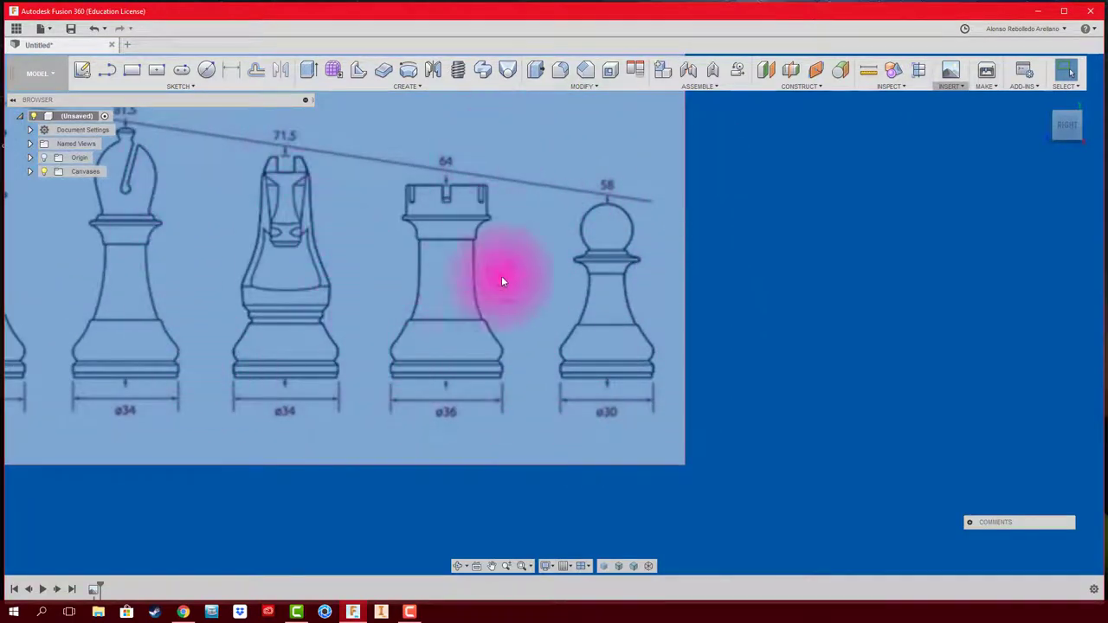
scroll(589, 327, down, 3)
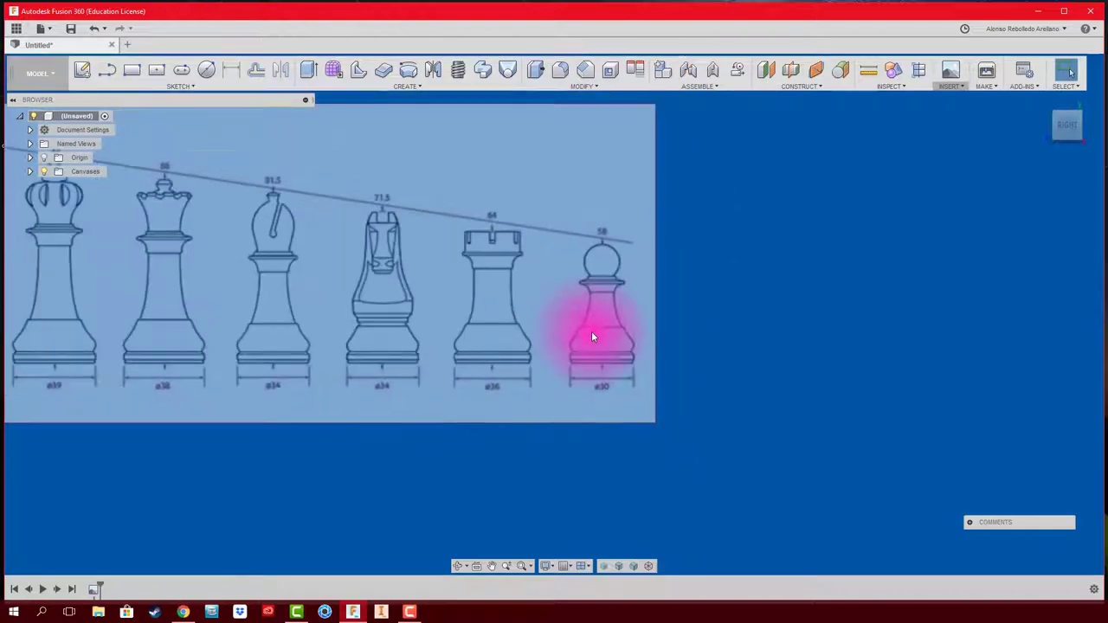
scroll(592, 336, up, 4)
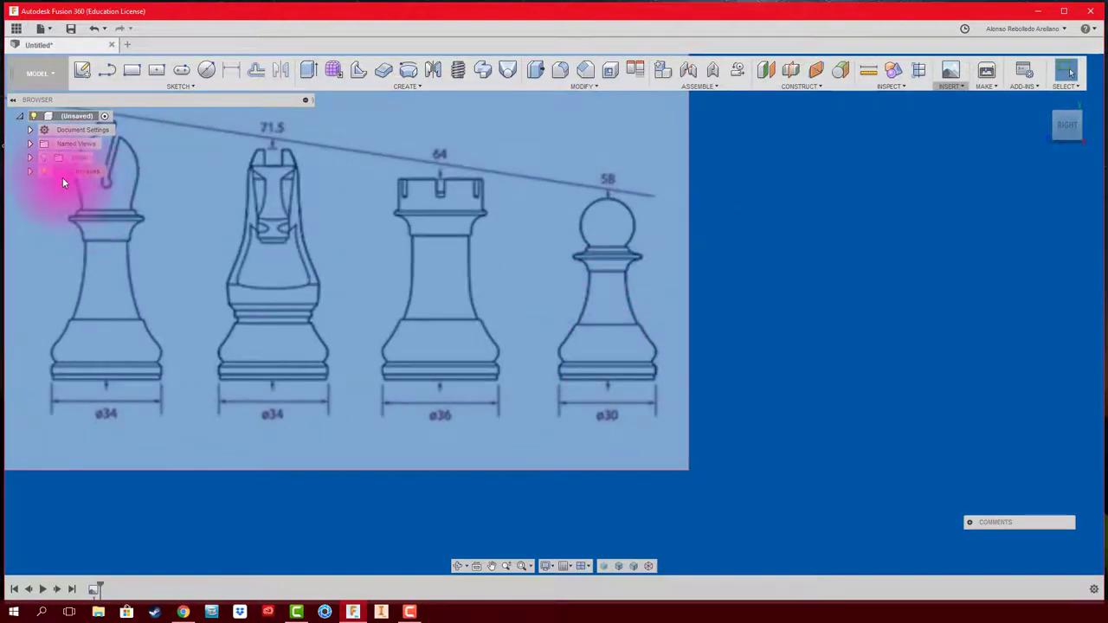
click(30, 172)
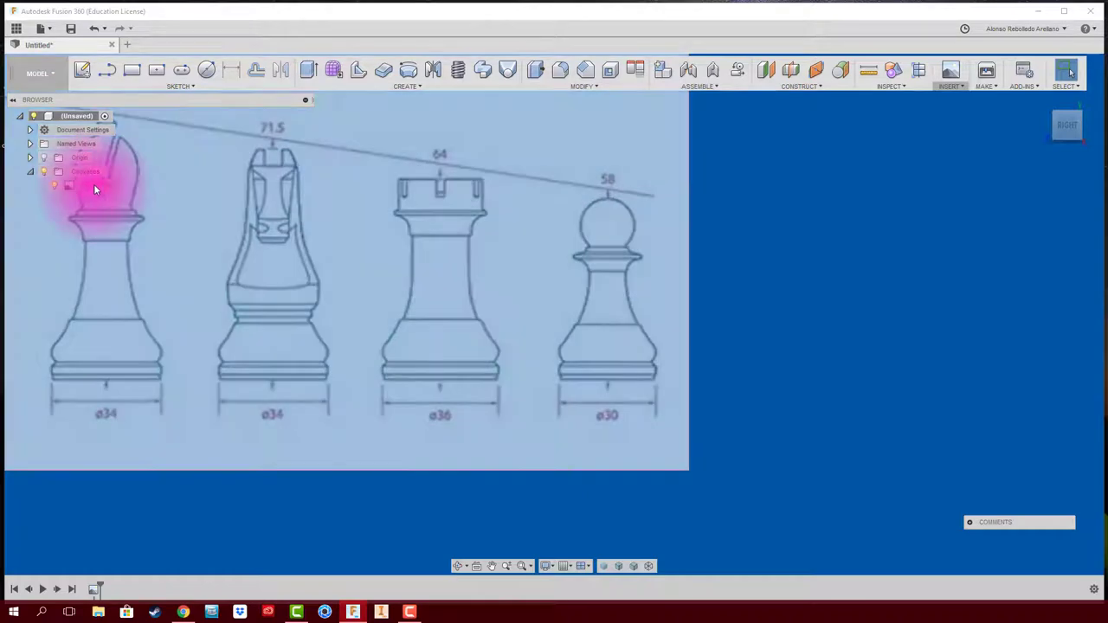
click(95, 186)
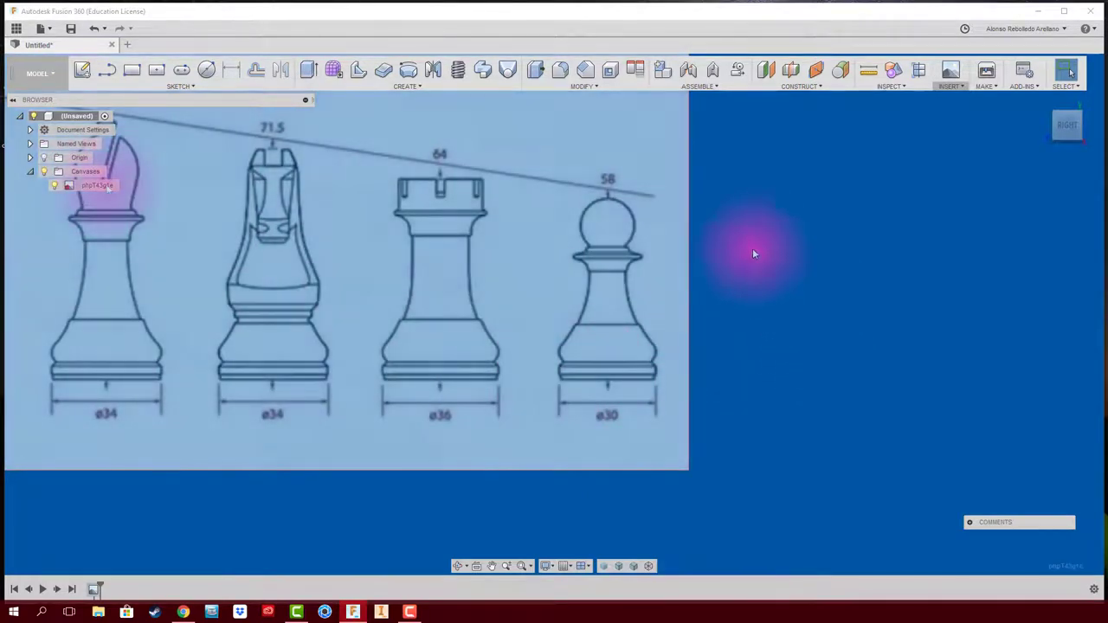
- Calibrate the canvas against the pawn's ø30 base line, entering 30 mm
right_click(104, 186)
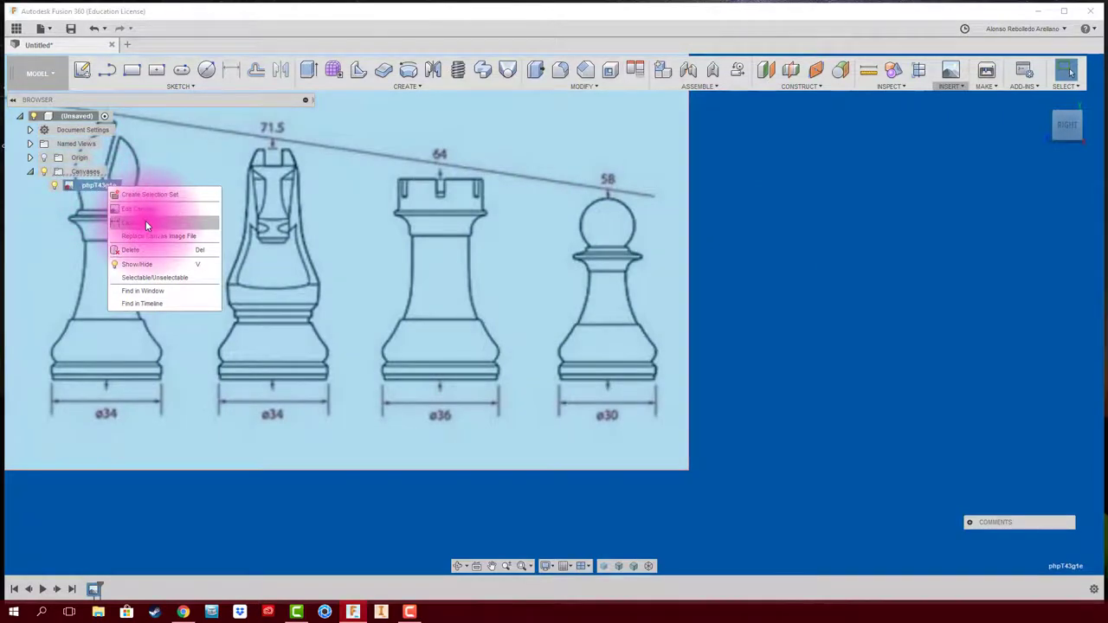
click(146, 225)
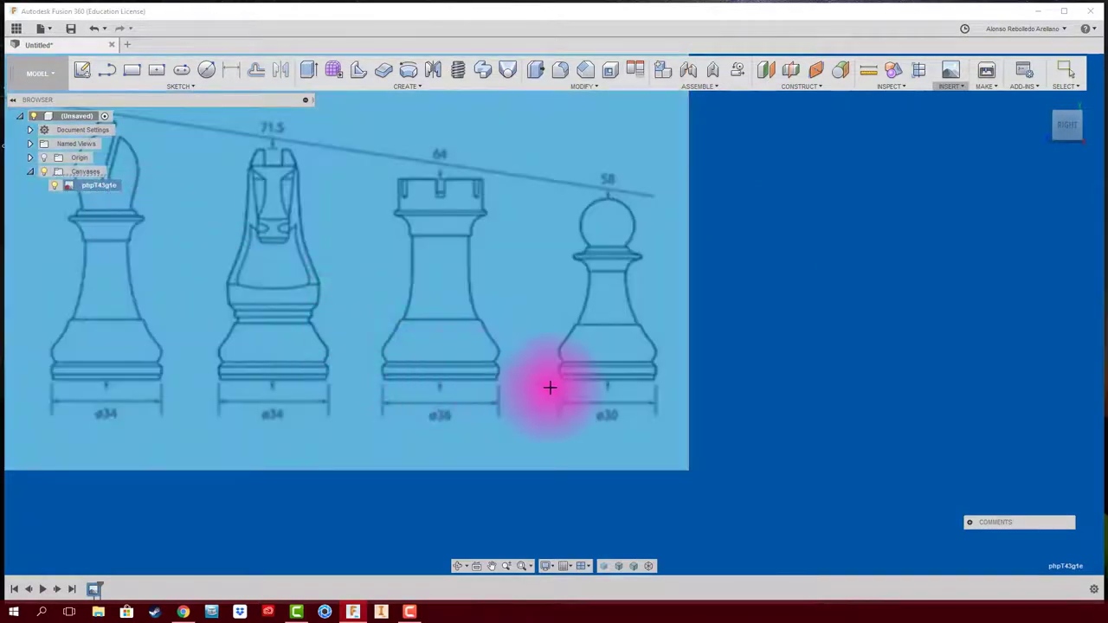
scroll(560, 385, up, 1)
scroll(560, 384, up, 2)
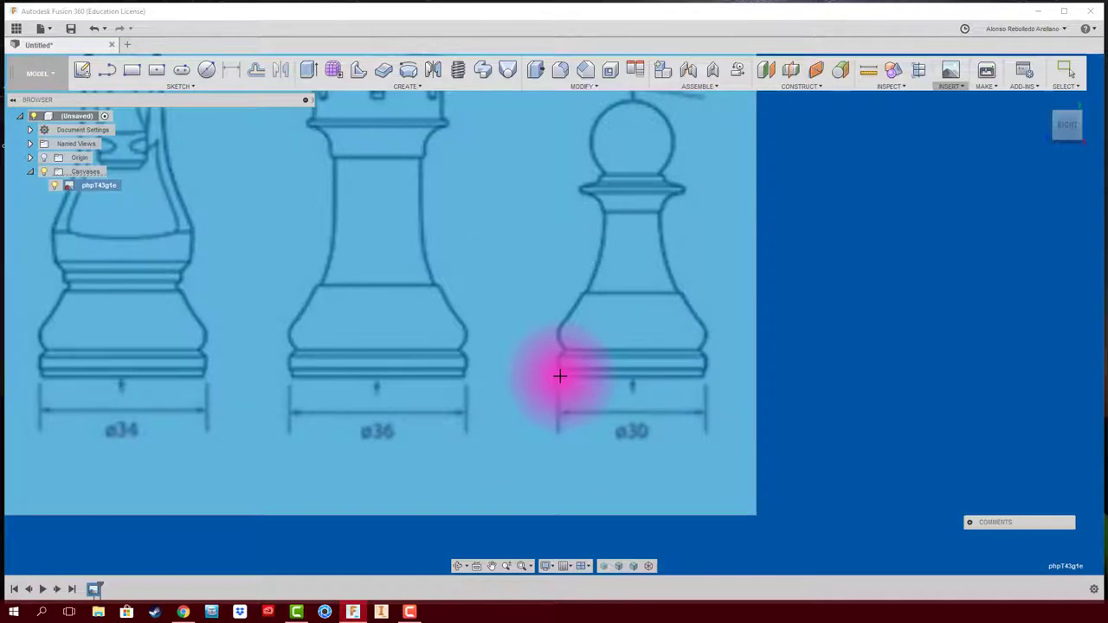
click(703, 379)
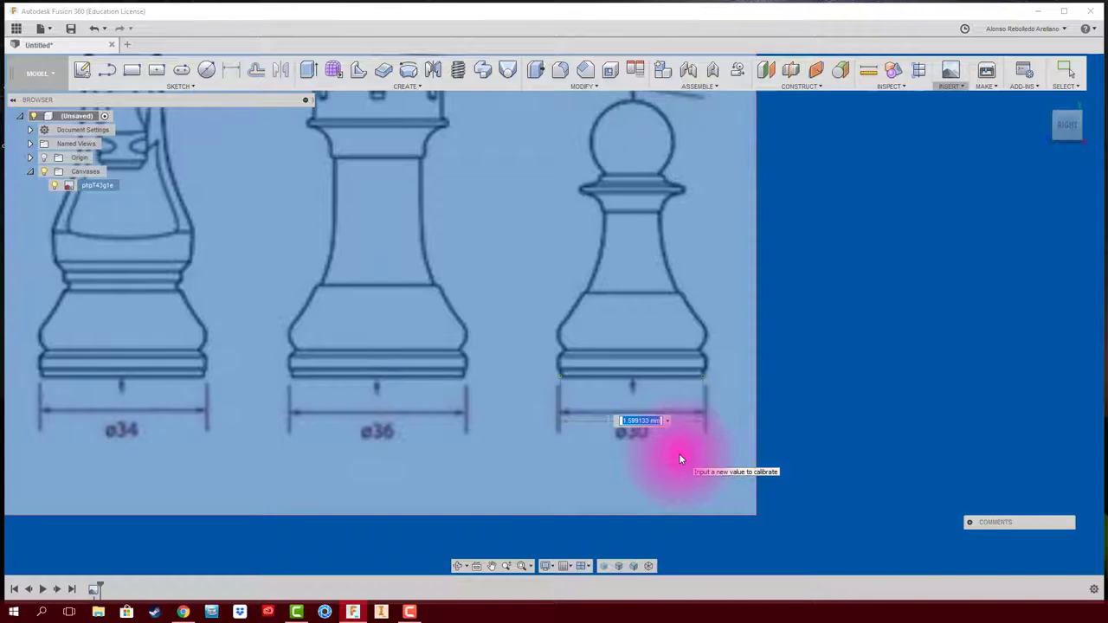
text(30)
key(Return)
- Recalibrate the canvas by picking both ends of the ø30 dimension and entering 30
scroll(678, 454, down, 2)
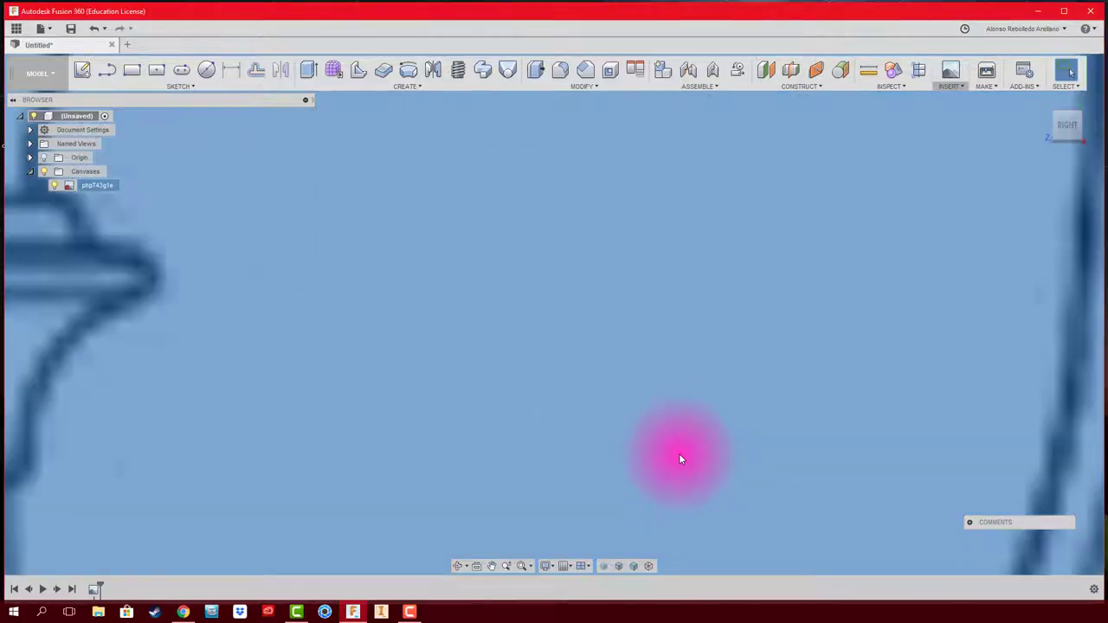
scroll(679, 453, down, 2)
scroll(679, 453, down, 2)
scroll(679, 454, down, 1)
scroll(679, 459, down, 2)
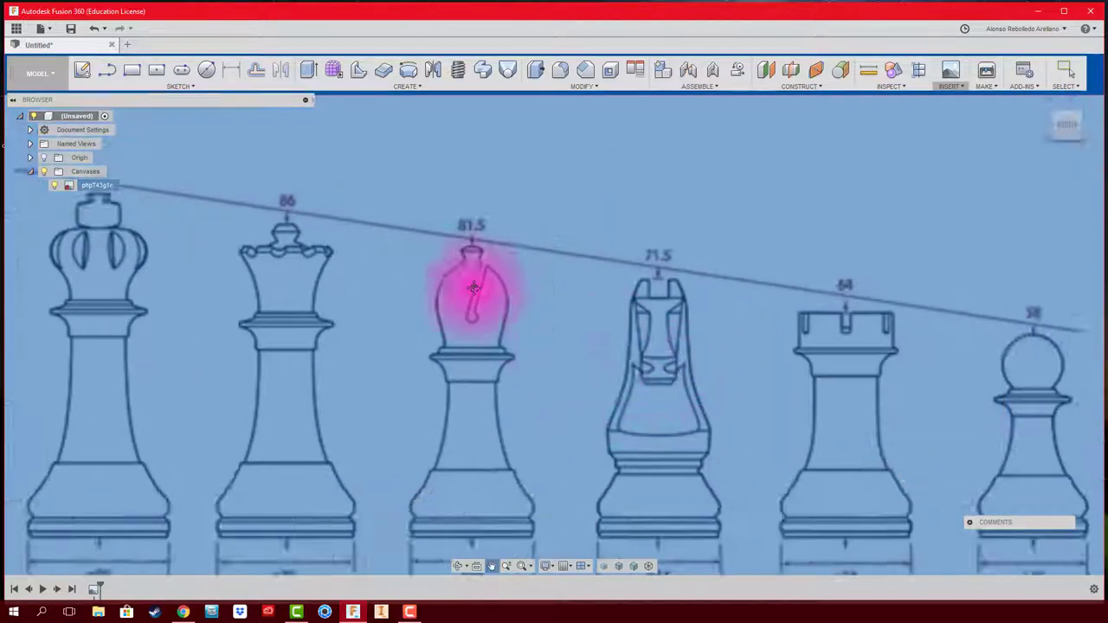
scroll(724, 436, up, 2)
scroll(796, 421, up, 3)
scroll(793, 425, up, 3)
scroll(790, 422, up, 3)
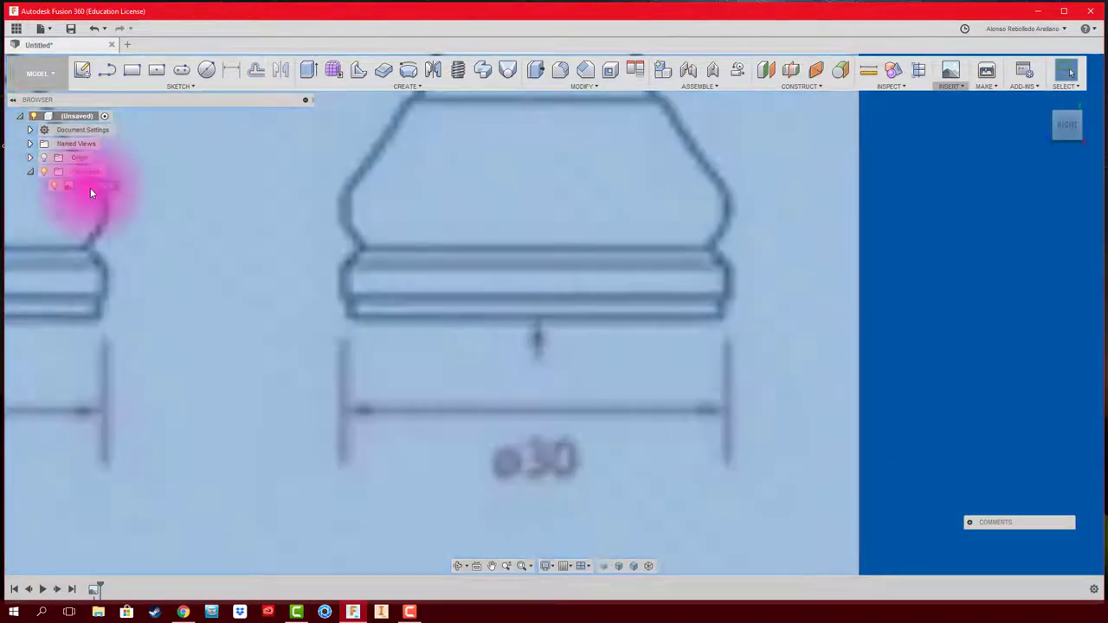
right_click(91, 187)
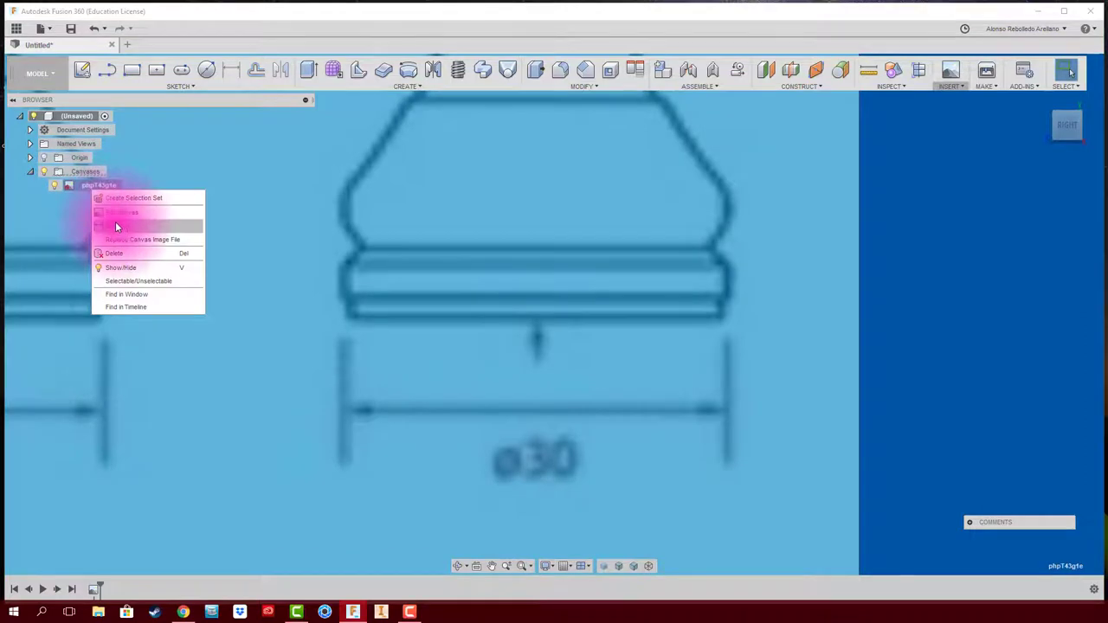
click(115, 225)
click(346, 317)
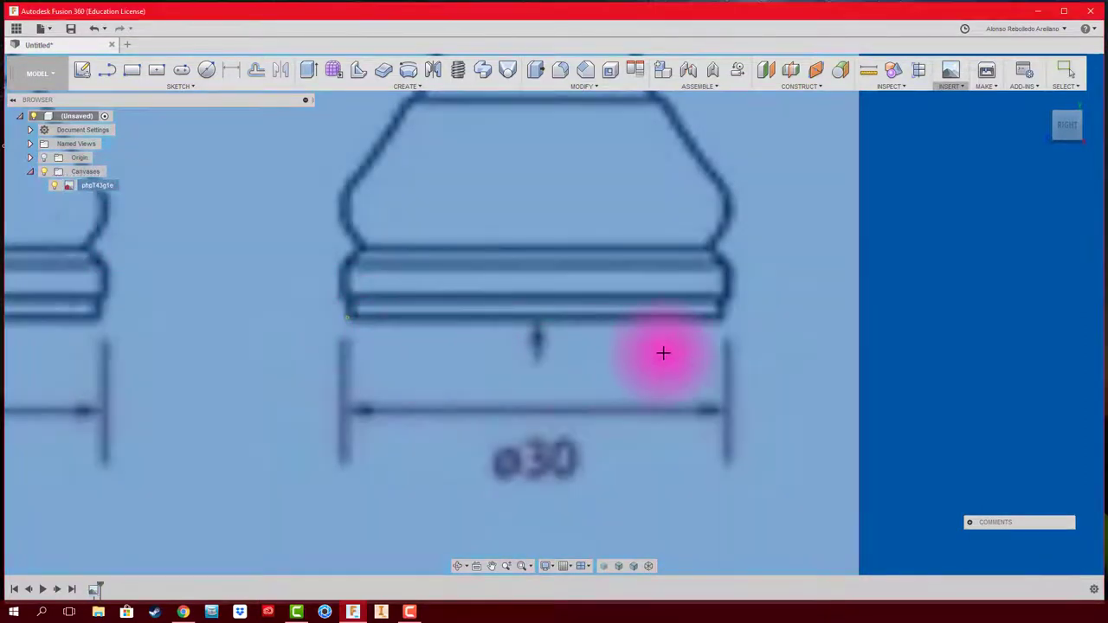
click(722, 317)
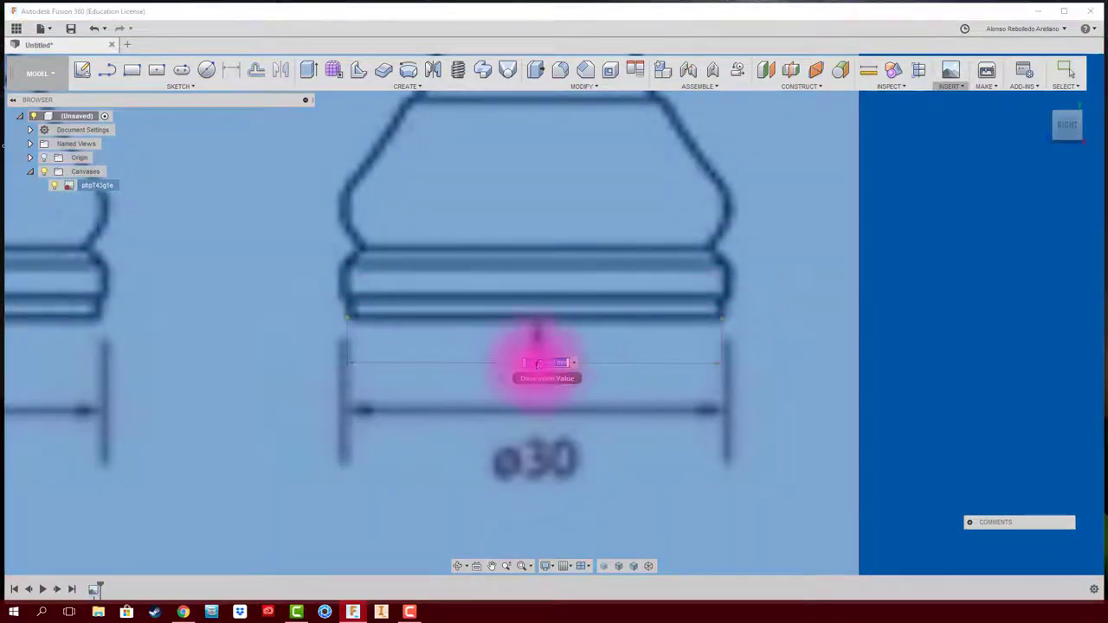
text(30.317675)
key(Return)
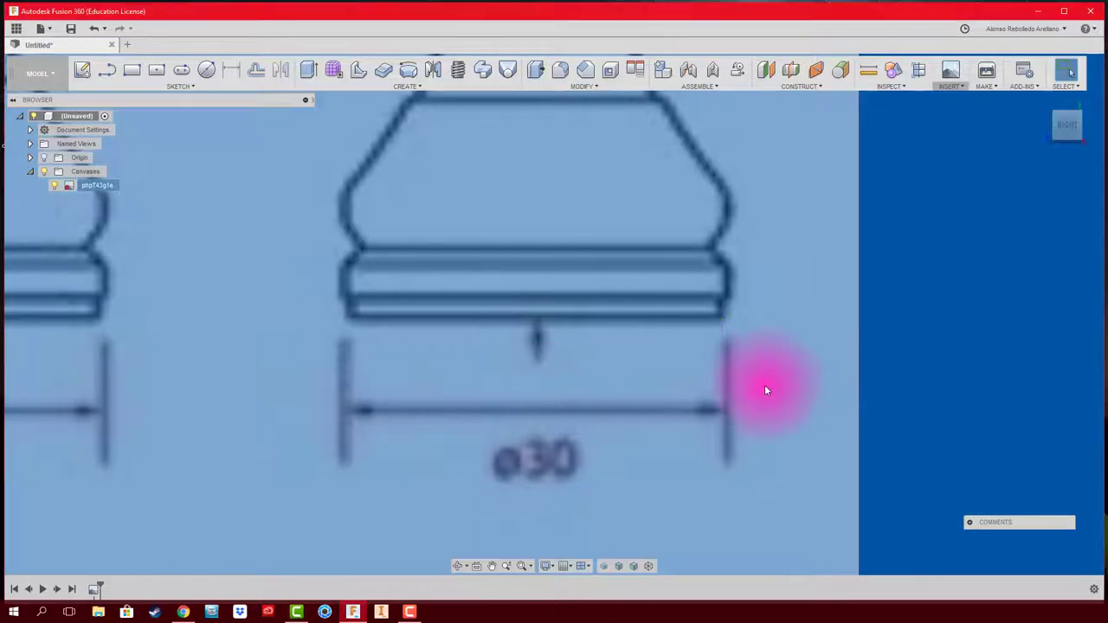
scroll(765, 385, down, 3)
scroll(717, 405, down, 2)
scroll(727, 381, down, 1)
scroll(831, 355, down, 1)
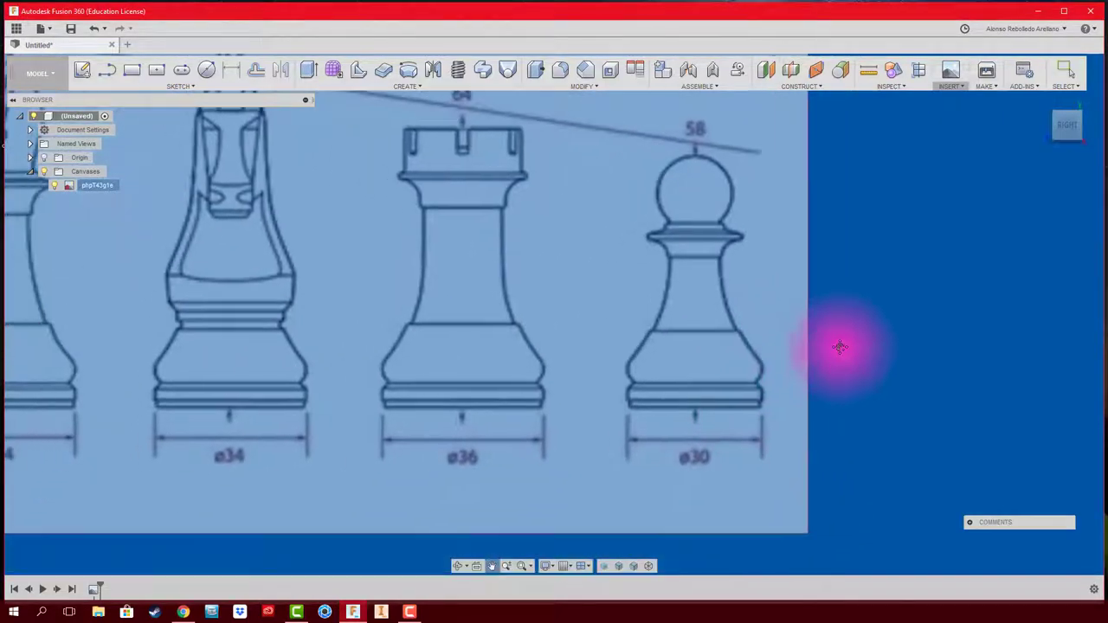
scroll(816, 378, down, 1)
scroll(596, 433, down, 1)
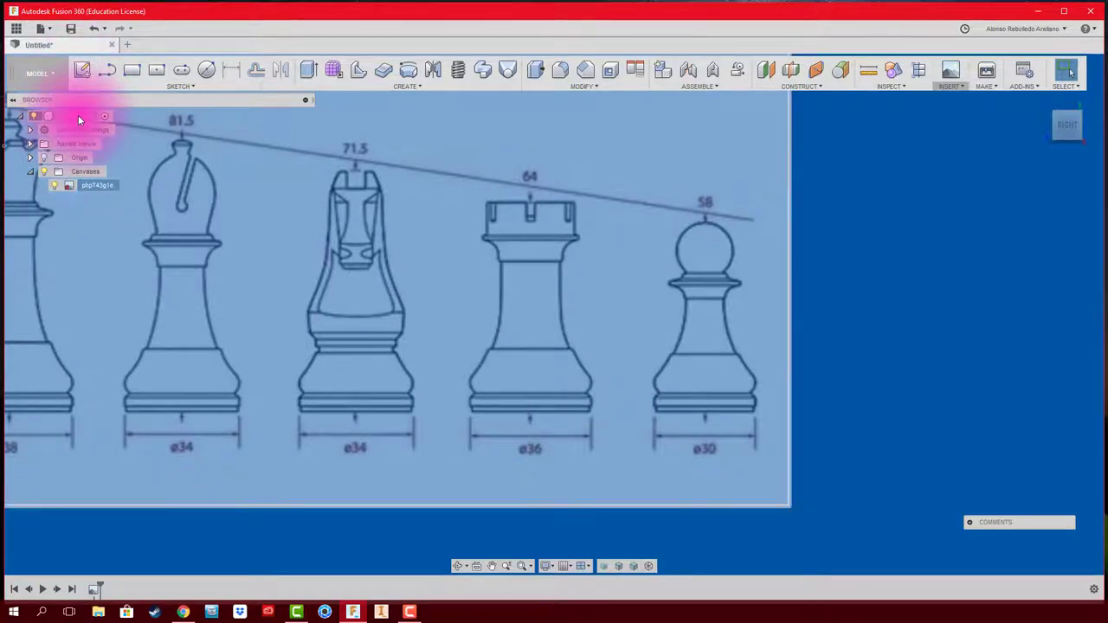
- Save the design as 'PEON DE AJEDREZ'
click(69, 30)
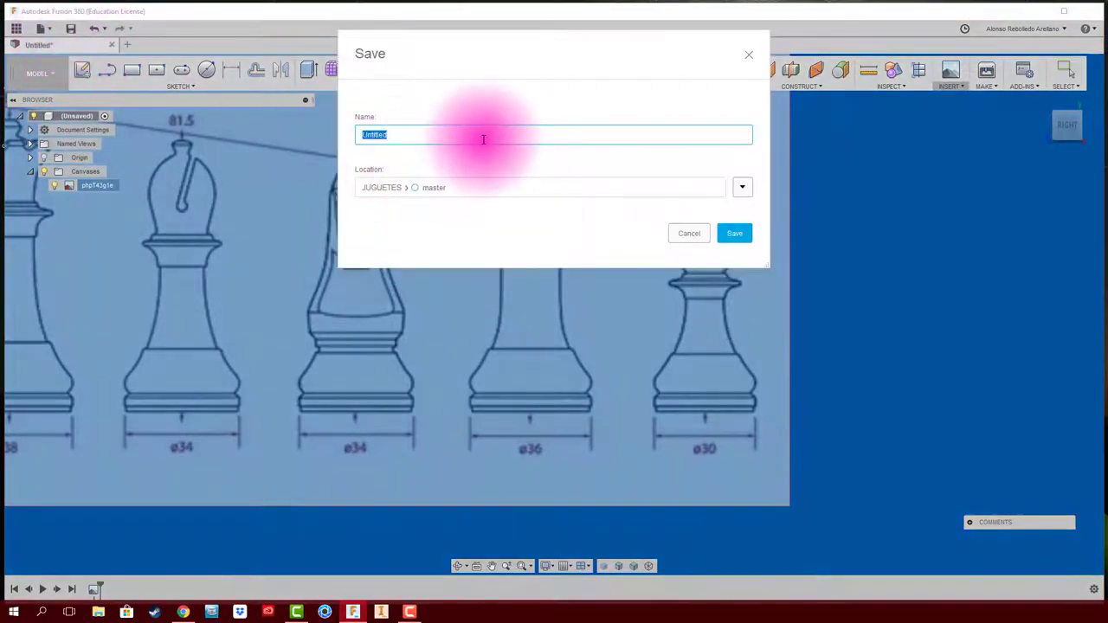
text(PEON DE AJEDREZ)
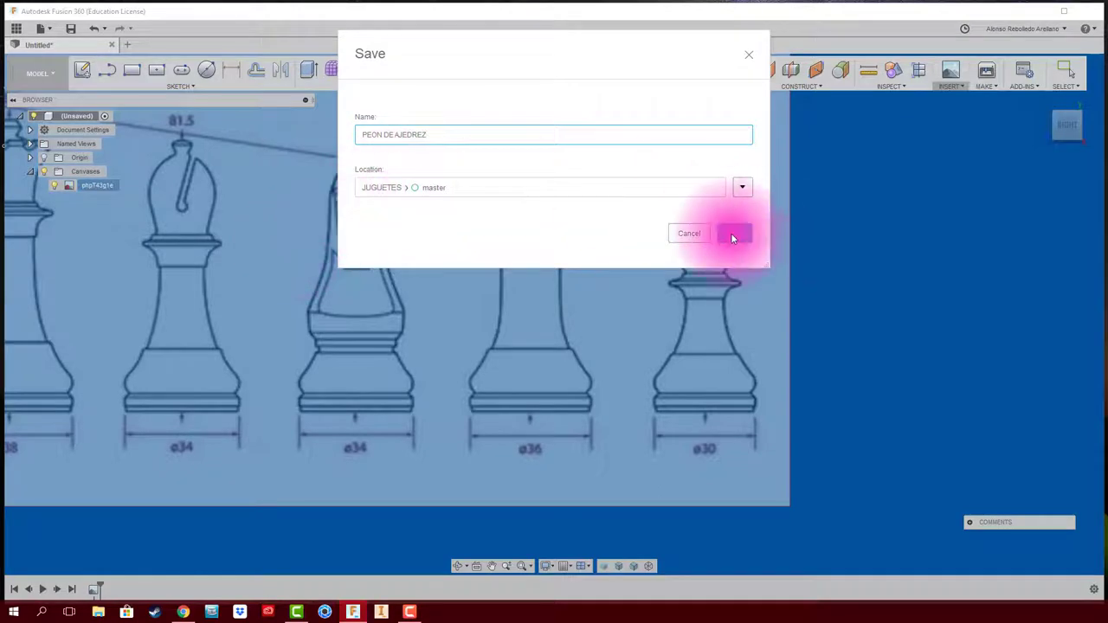
click(734, 233)
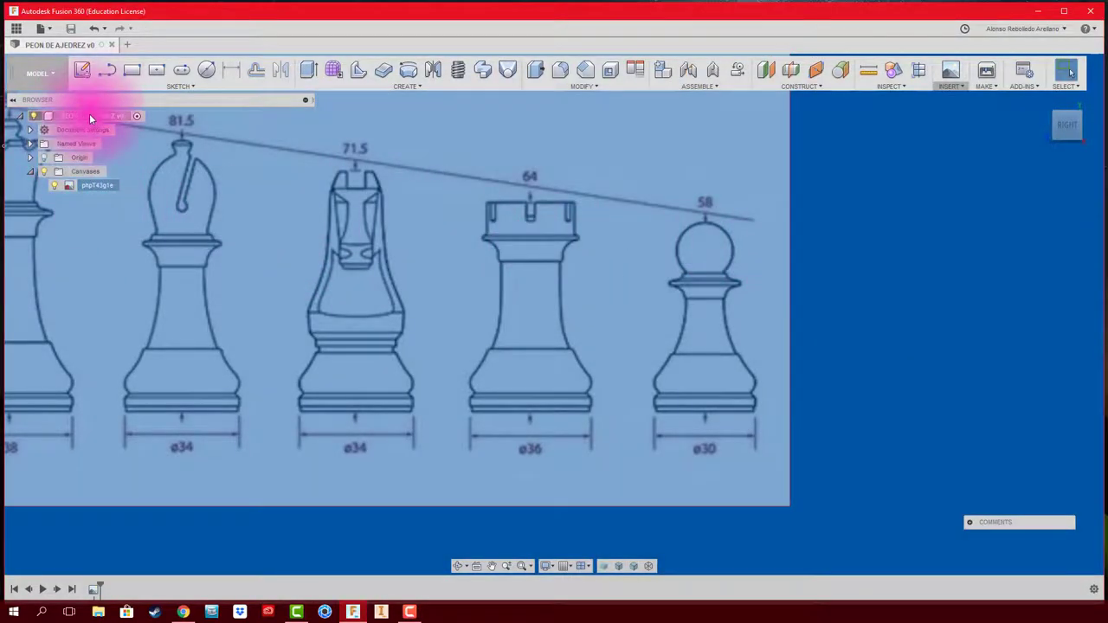
- Add a new component named CUERPO under the root
right_click(88, 115)
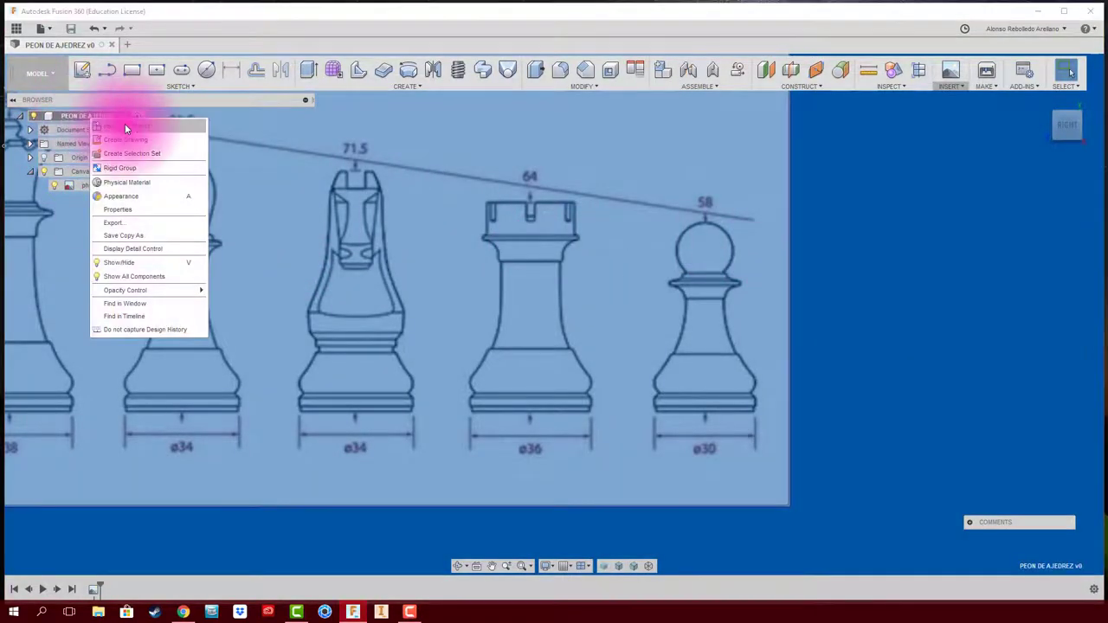
click(124, 126)
text(CUERPO)
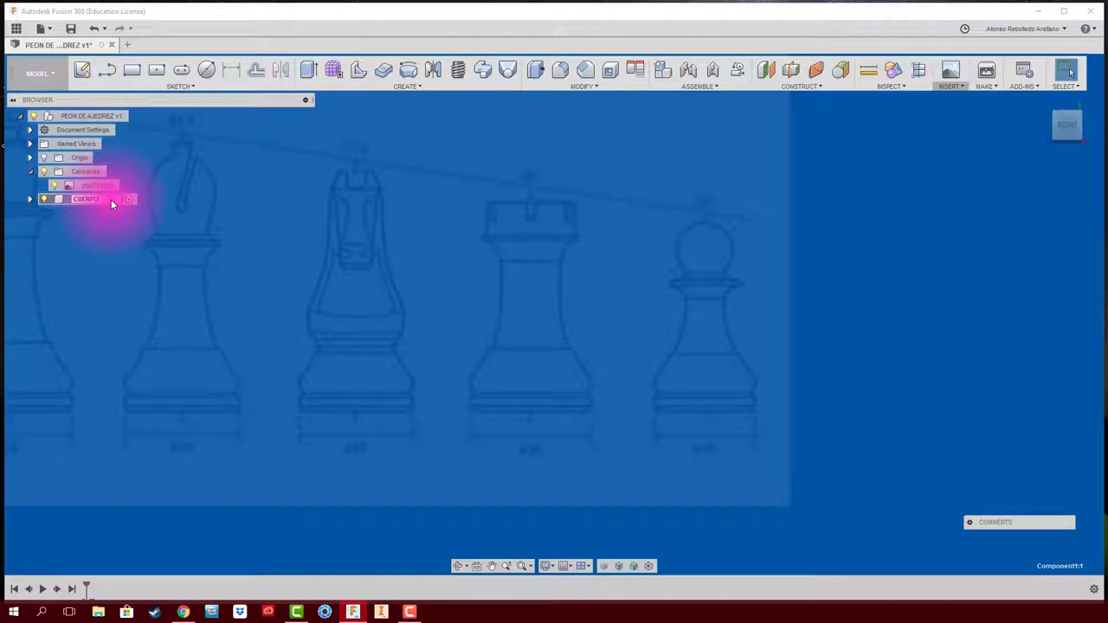
key(Return)
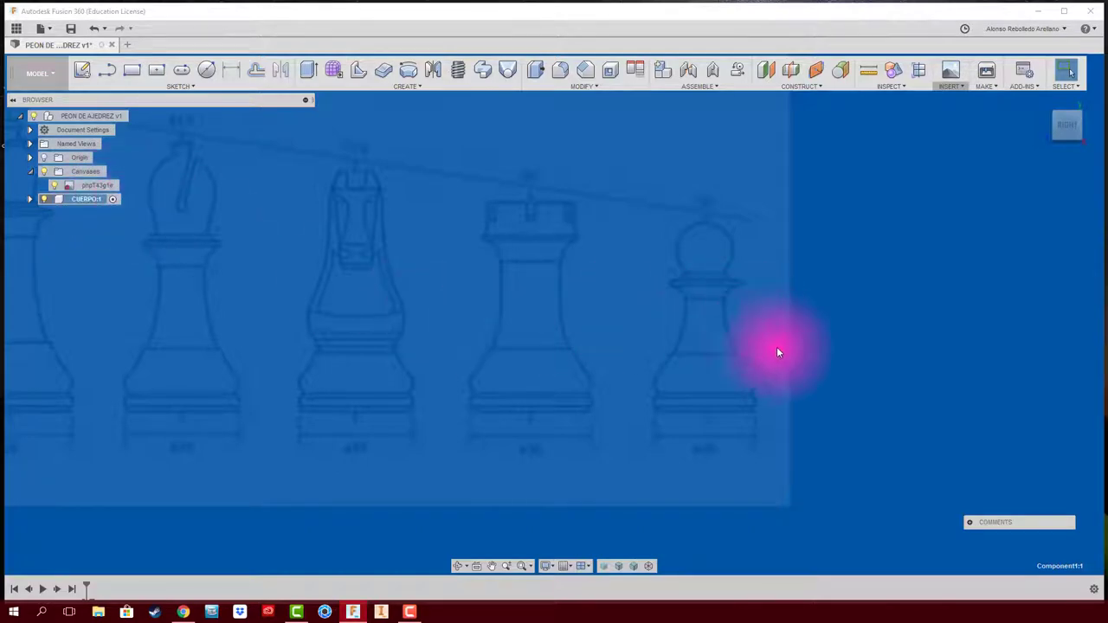
- Start a new sketch on the plane facing the chess canvas
middle_drag(777, 350, 722, 338)
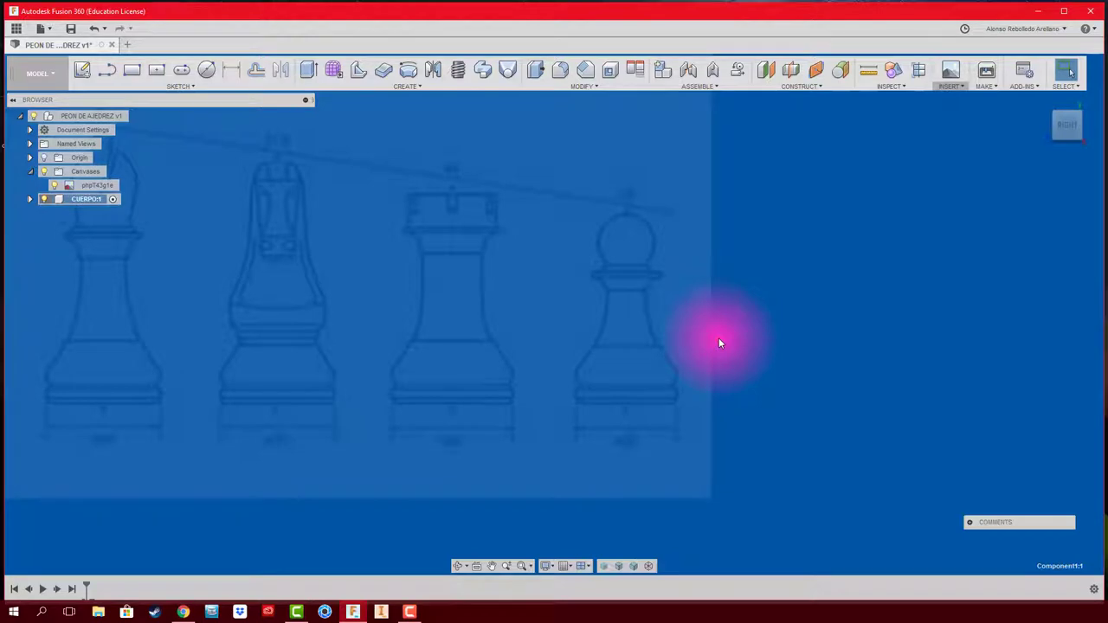
scroll(684, 338, down, 2)
scroll(647, 348, down, 3)
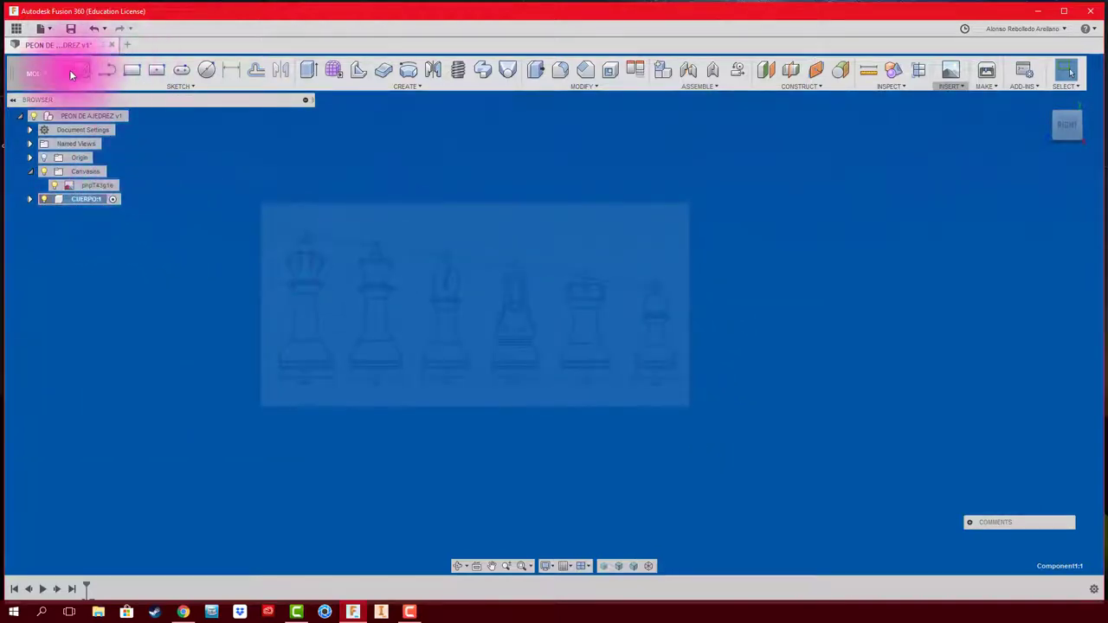
click(95, 70)
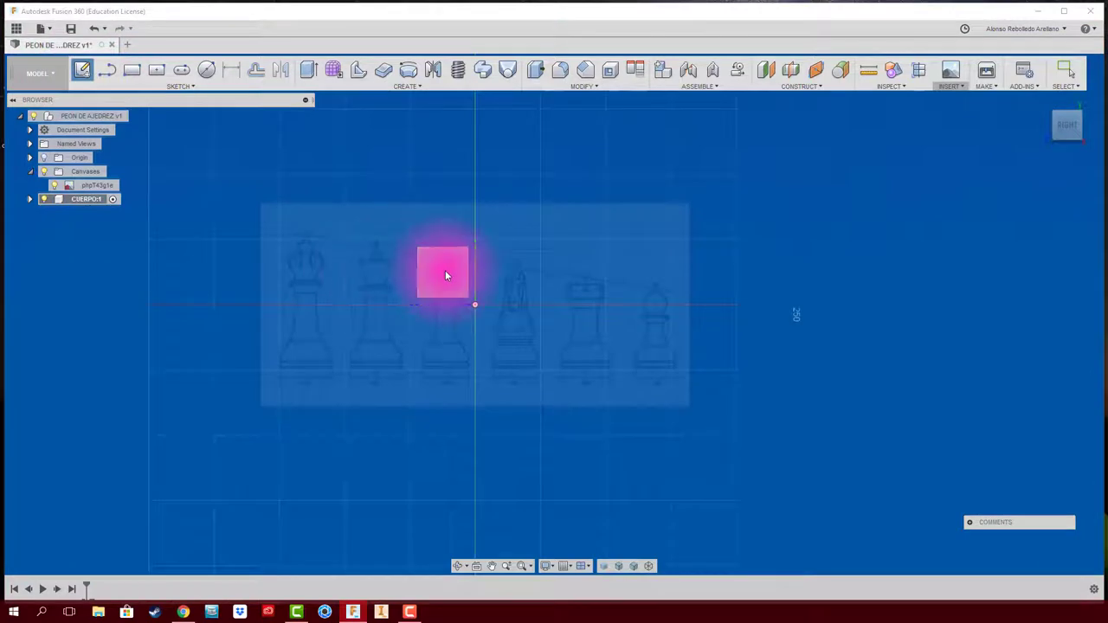
click(445, 275)
scroll(639, 353, up, 3)
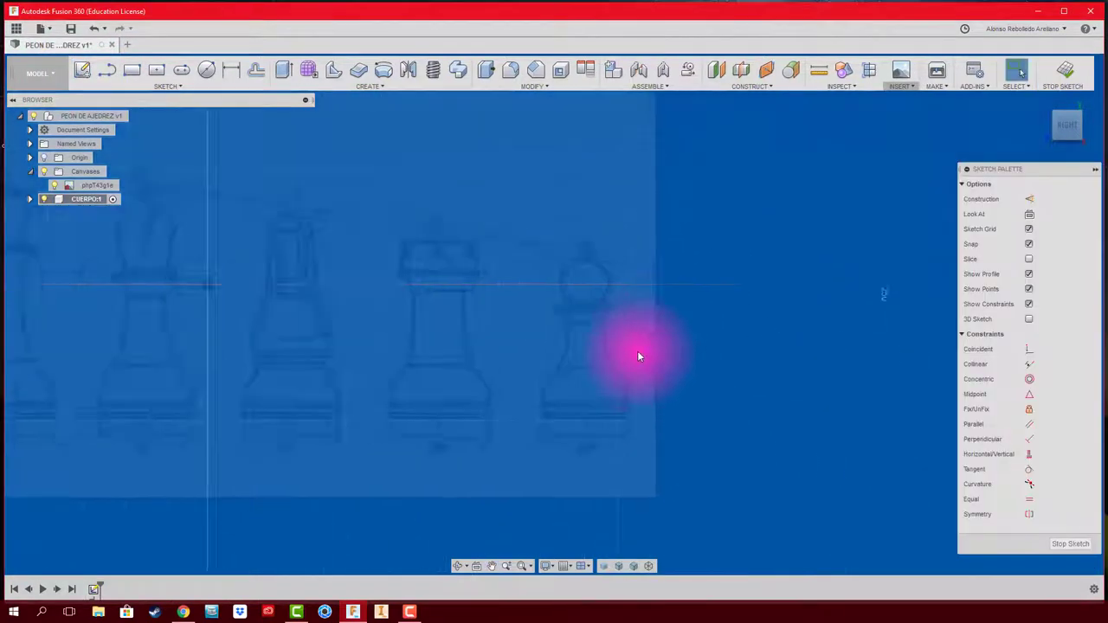
scroll(639, 351, up, 2)
- Draw a vertical axis line from the pawn's top down to its base
click(106, 69)
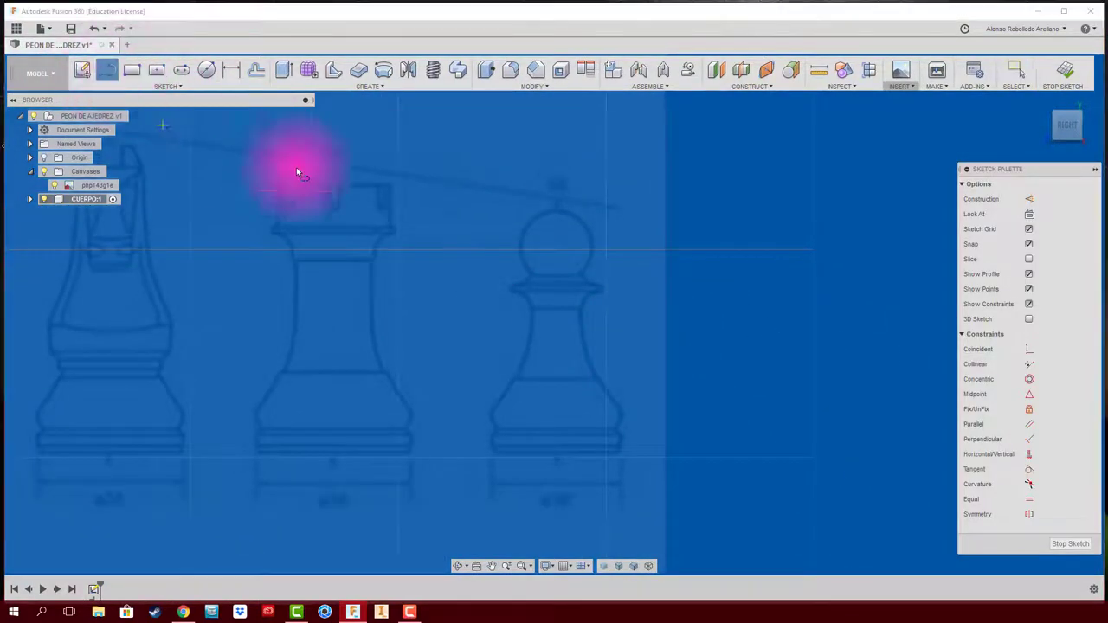
click(557, 209)
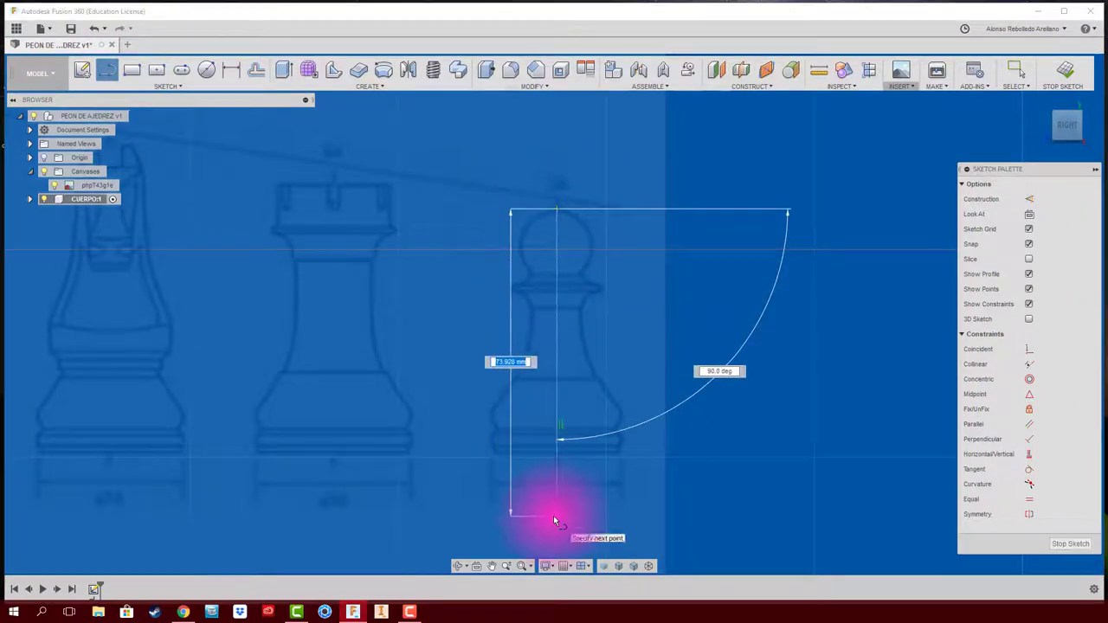
click(557, 516)
key(Escape)
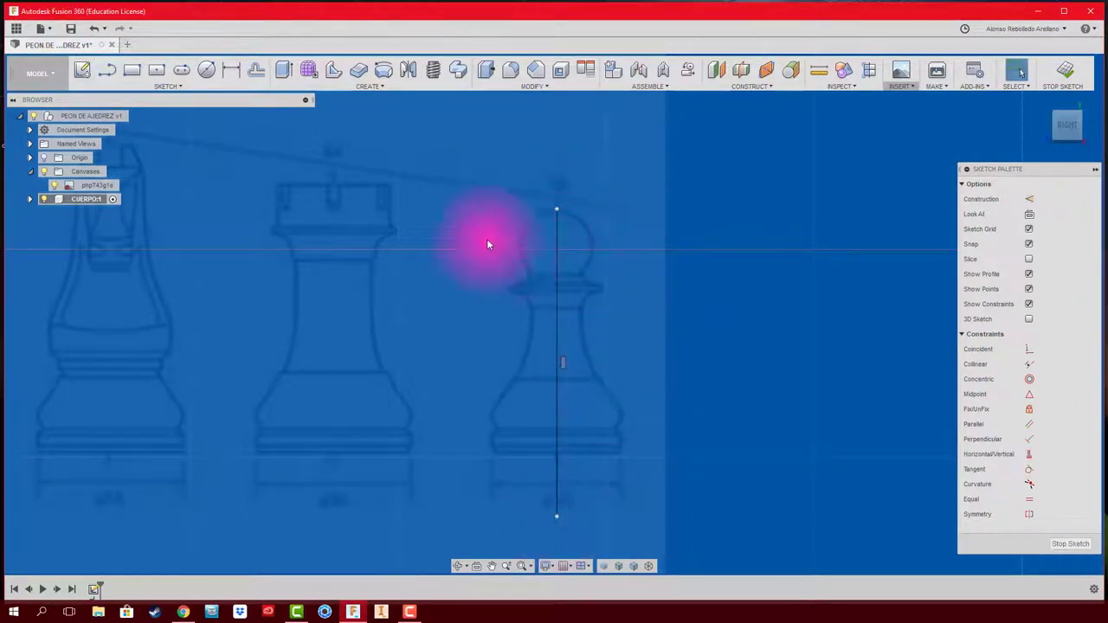
- Draw a centre-diameter circle on the axis tracing the pawn's round head
click(206, 69)
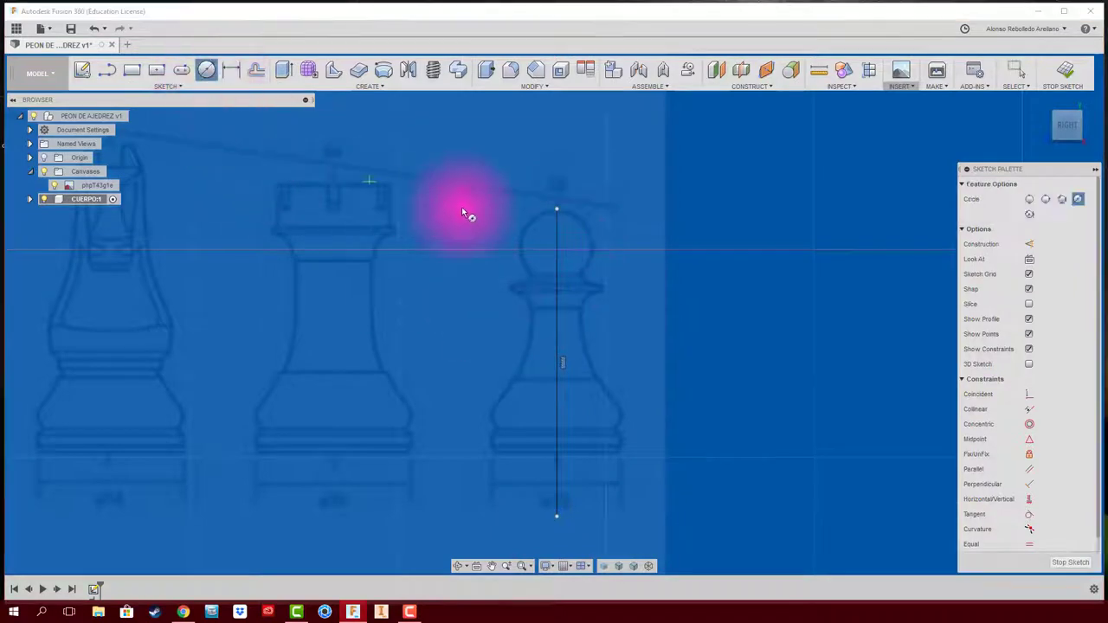
click(558, 245)
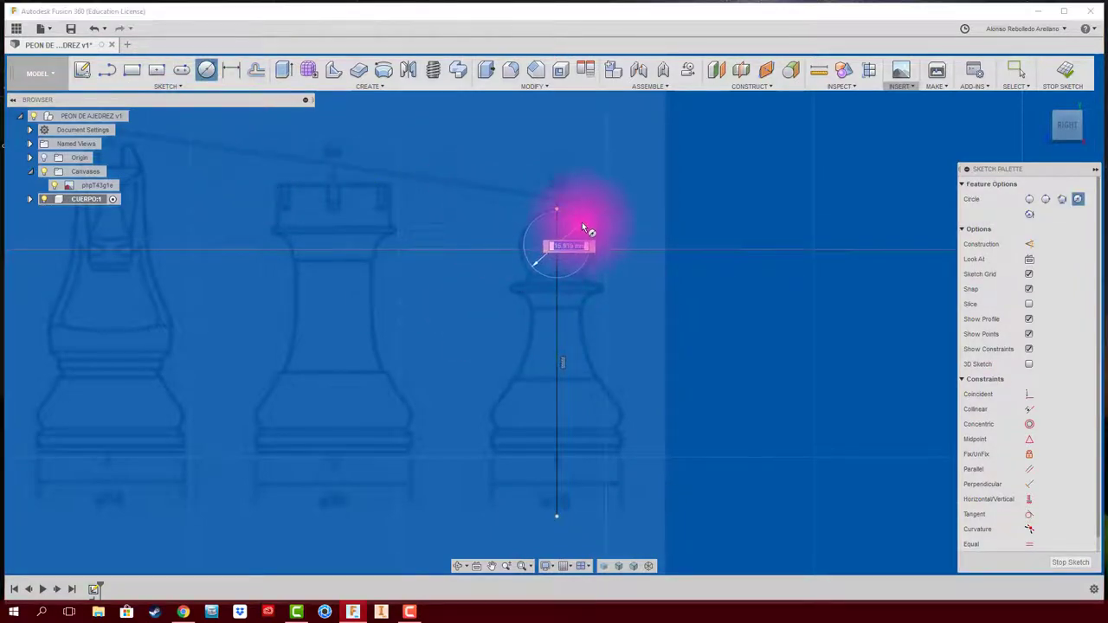
click(583, 222)
scroll(605, 281, up, 5)
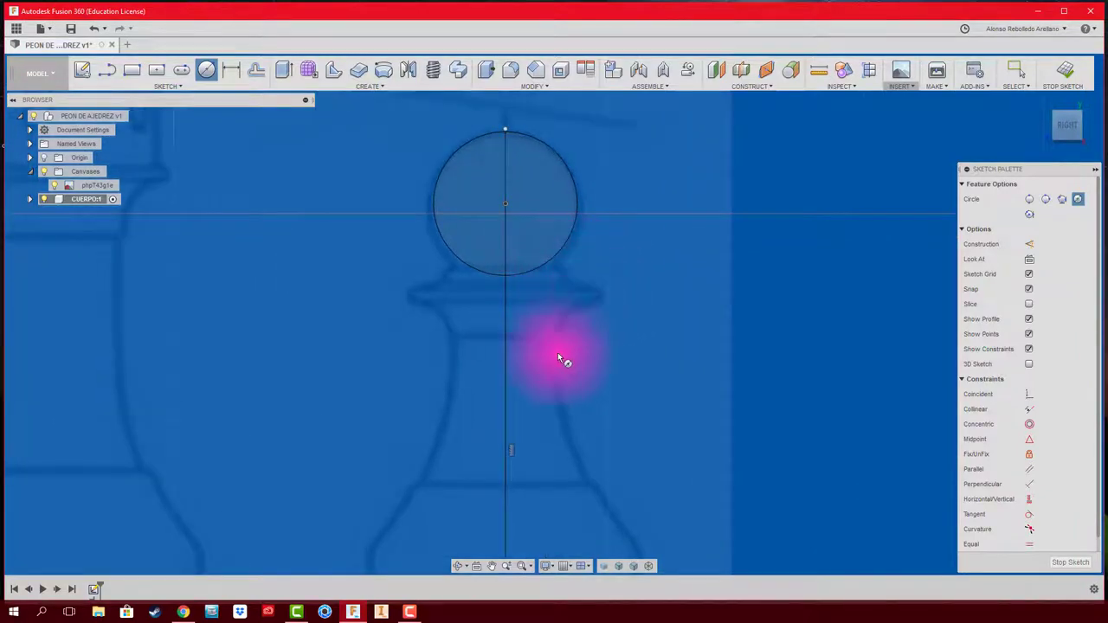
middle_drag(559, 355, 558, 258)
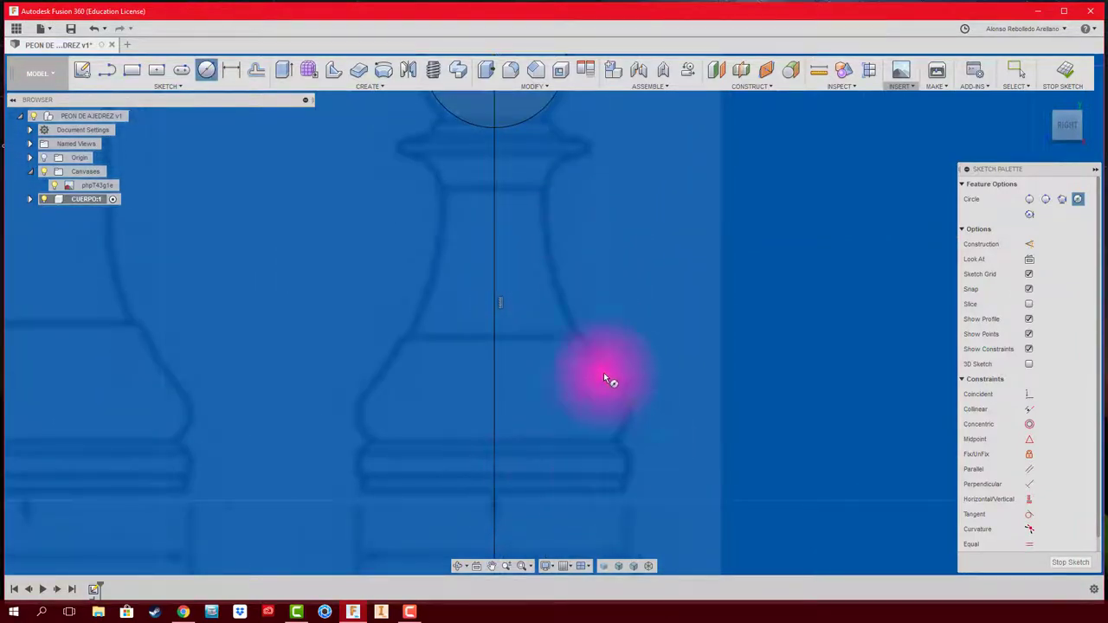
middle_drag(619, 238, 610, 279)
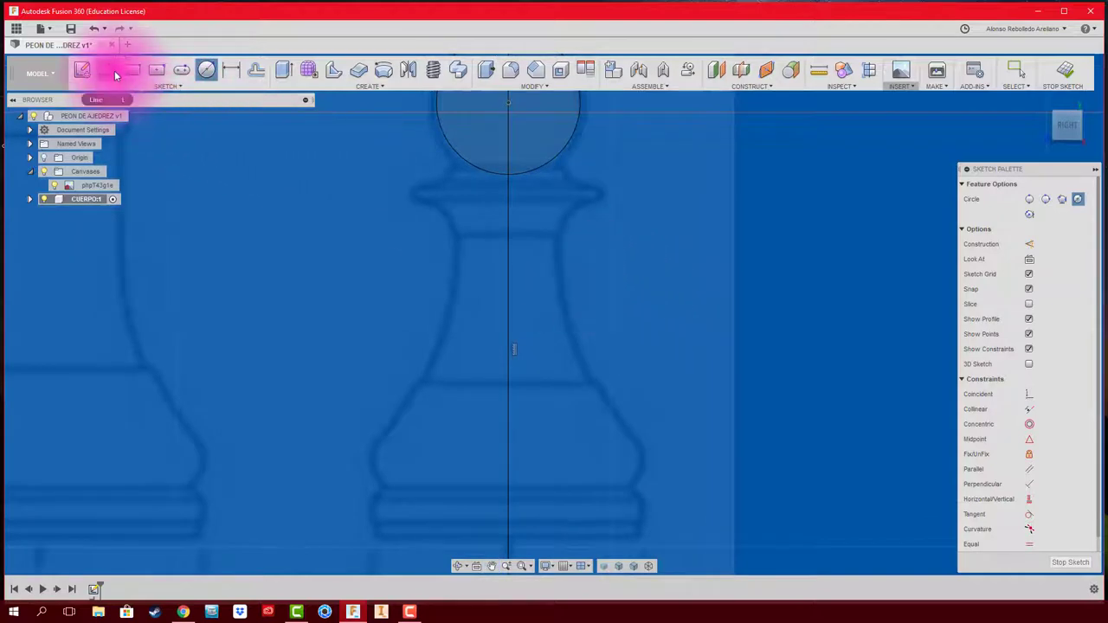
- Draw profile lines from the head circle across the collar top and down its outer edge
click(108, 69)
scroll(576, 173, up, 3)
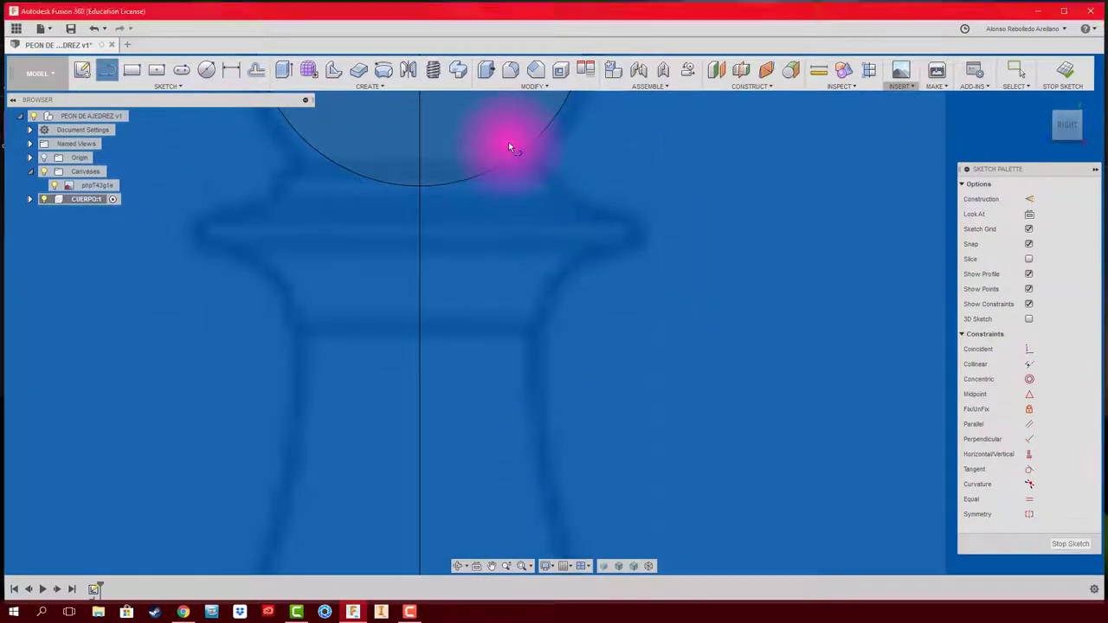
click(508, 143)
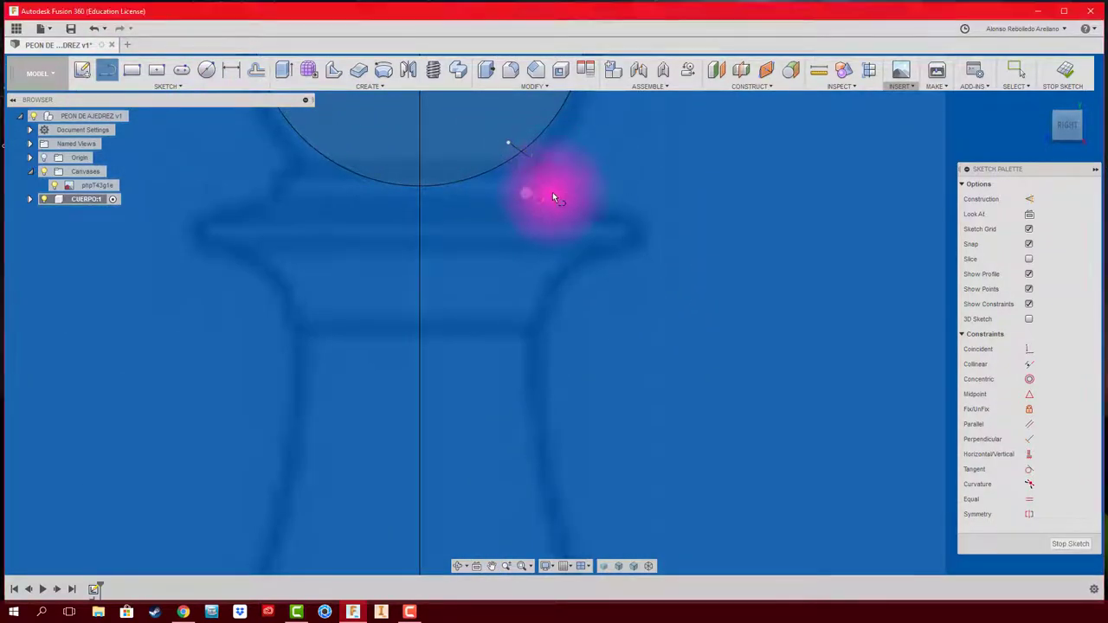
click(555, 189)
click(584, 216)
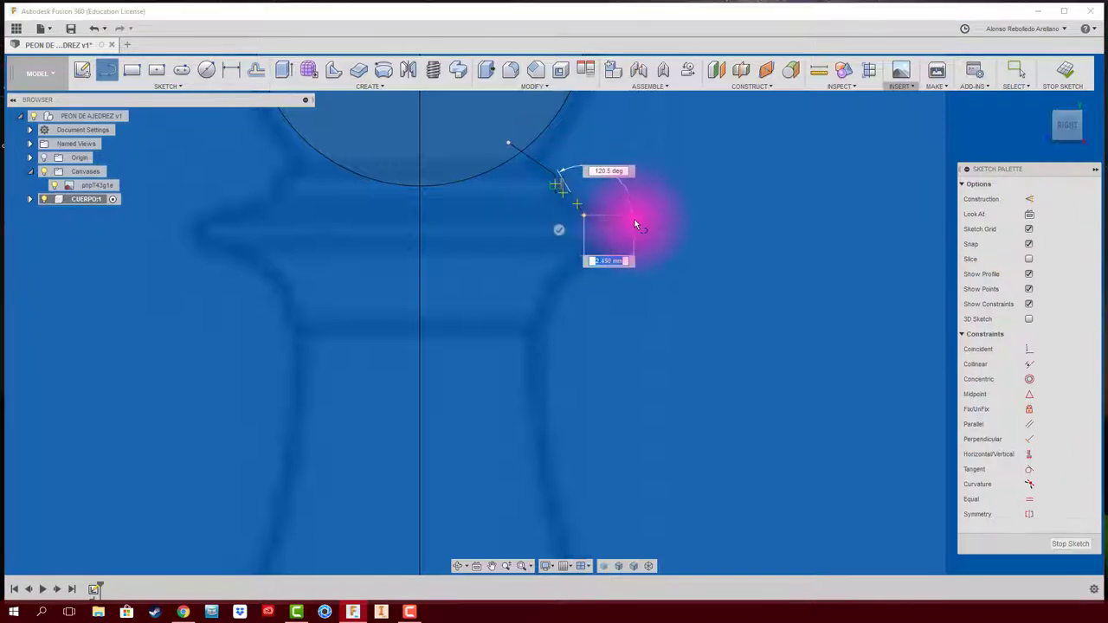
click(639, 215)
key(Escape)
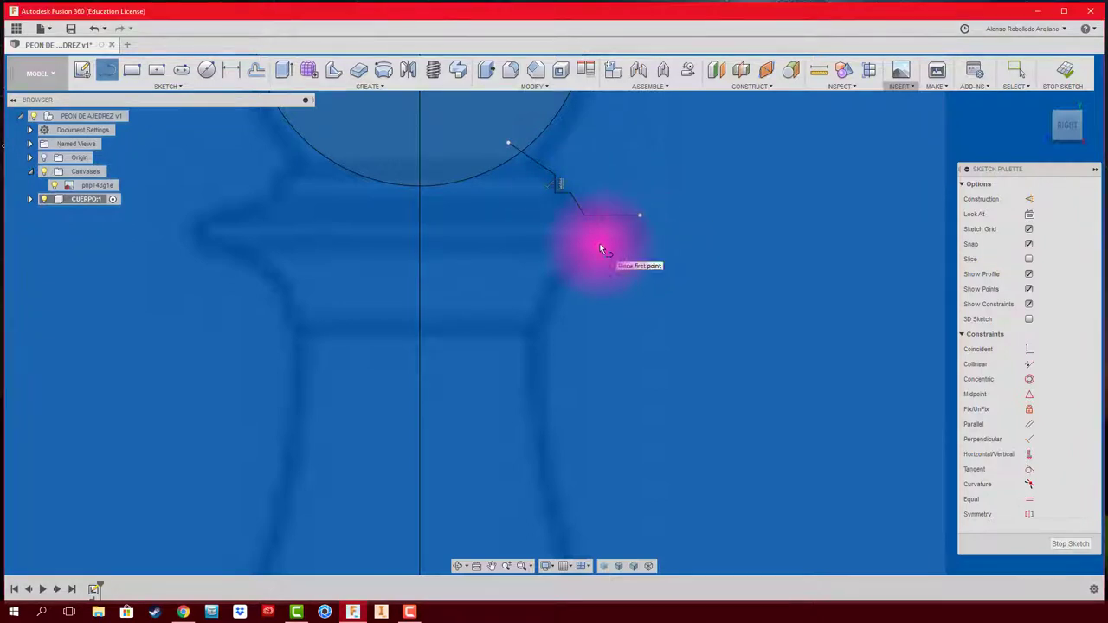
click(639, 215)
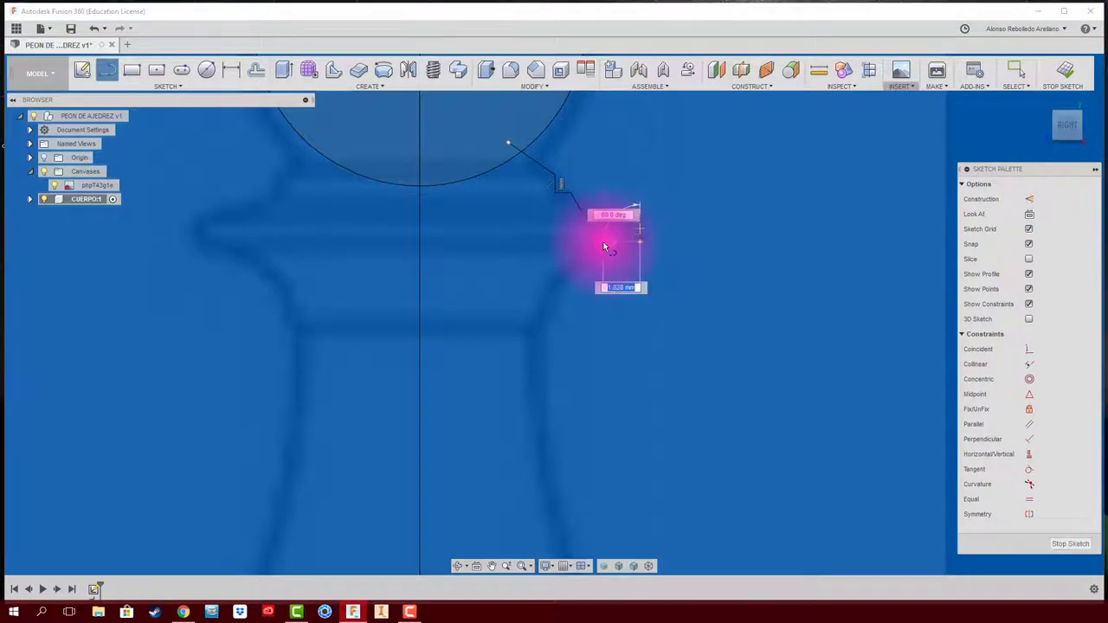
click(604, 242)
key(Escape)
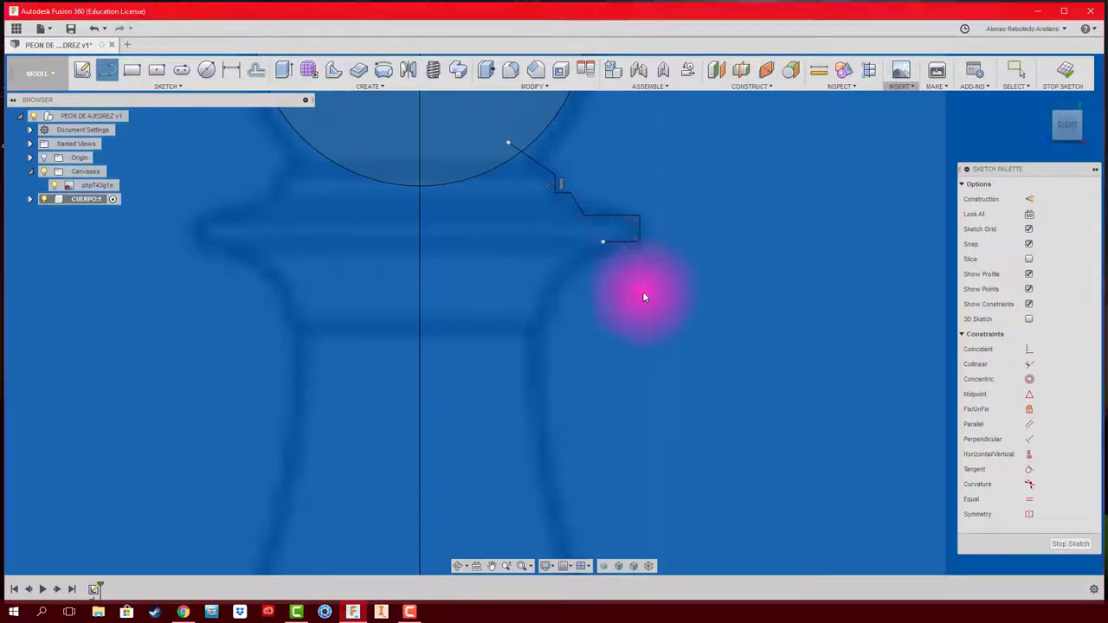
scroll(628, 278, down, 1)
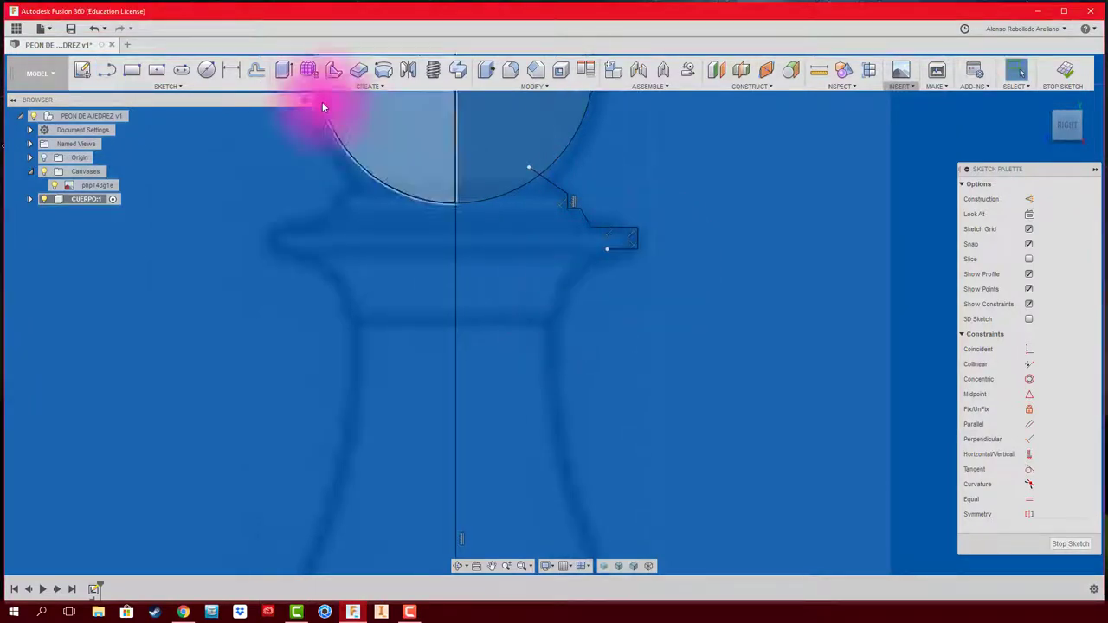
- Draw two three-point arcs below the collar and down the pawn's neck
click(106, 69)
click(168, 85)
mouse_move(88, 153)
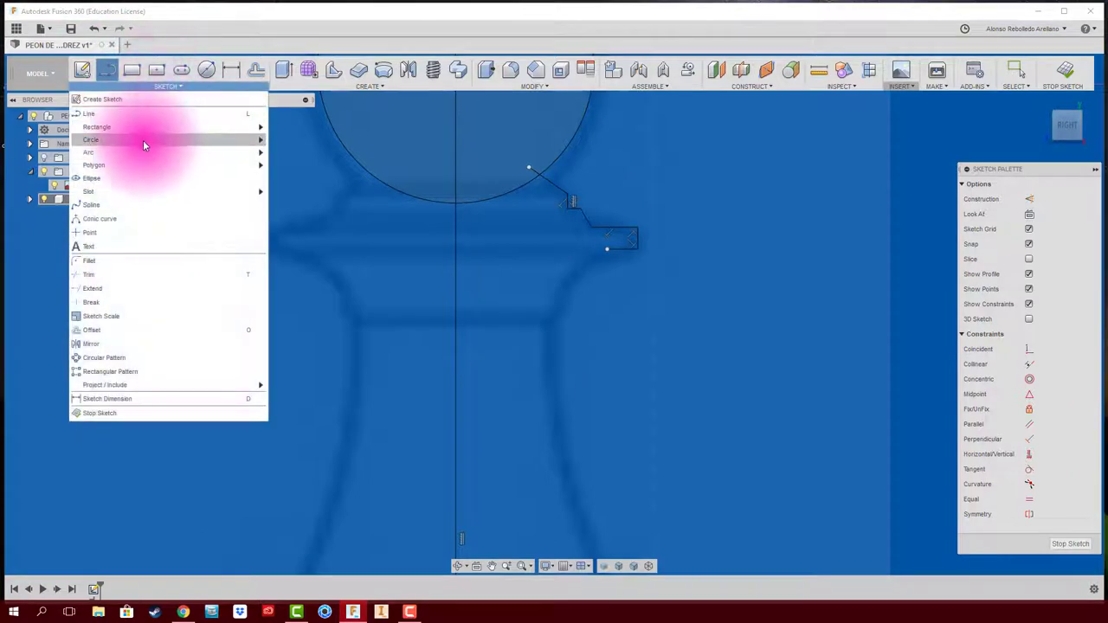
click(294, 162)
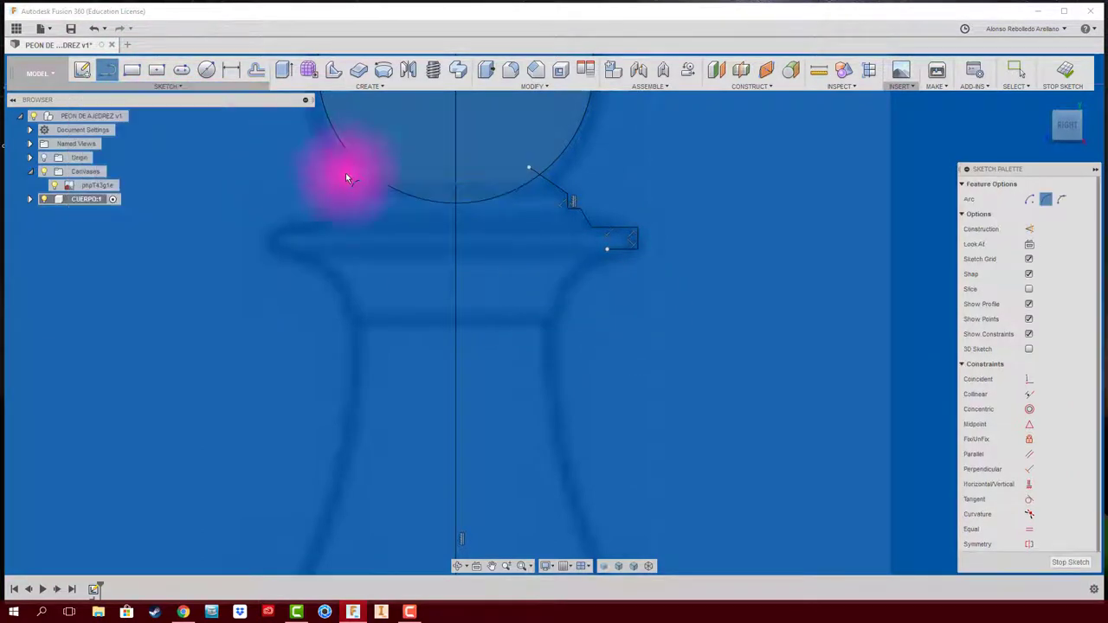
click(608, 250)
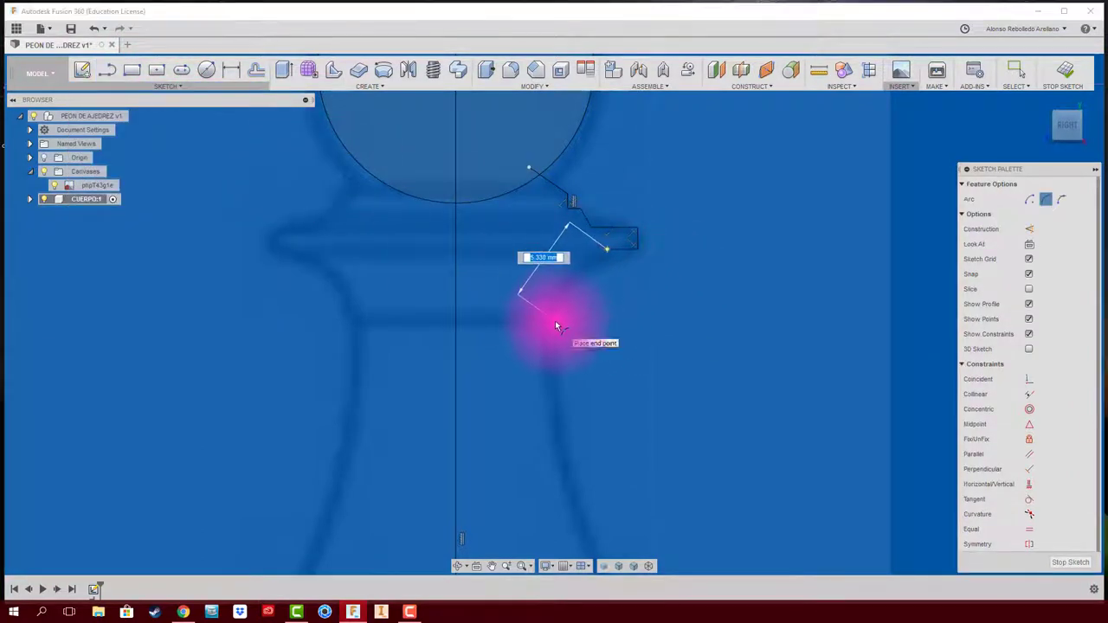
click(555, 321)
click(567, 281)
scroll(632, 320, down, 3)
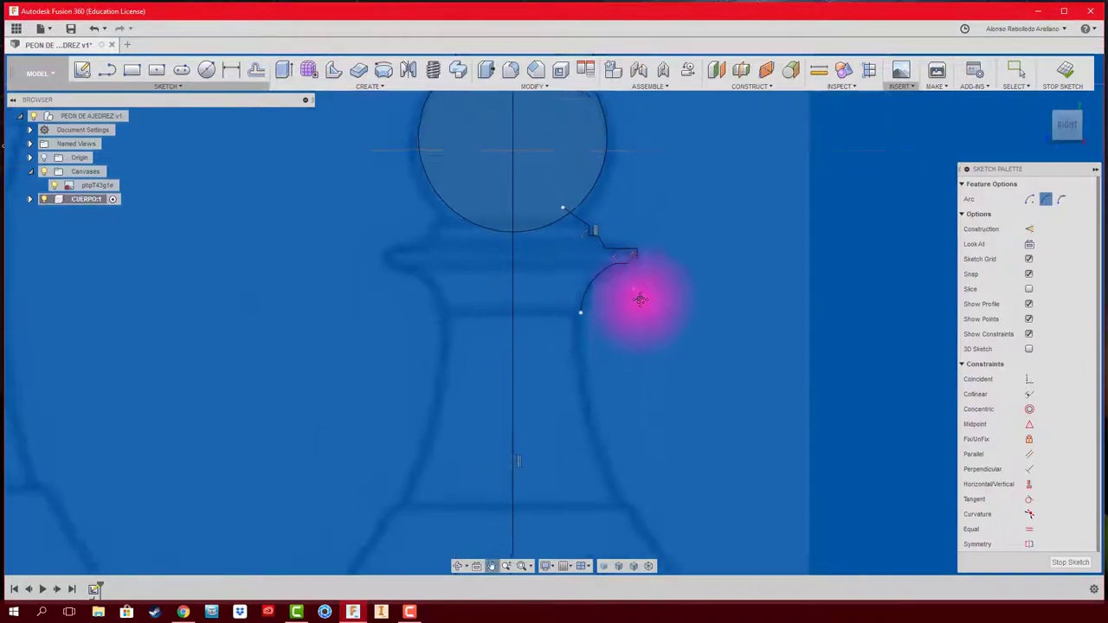
scroll(640, 372, up, 3)
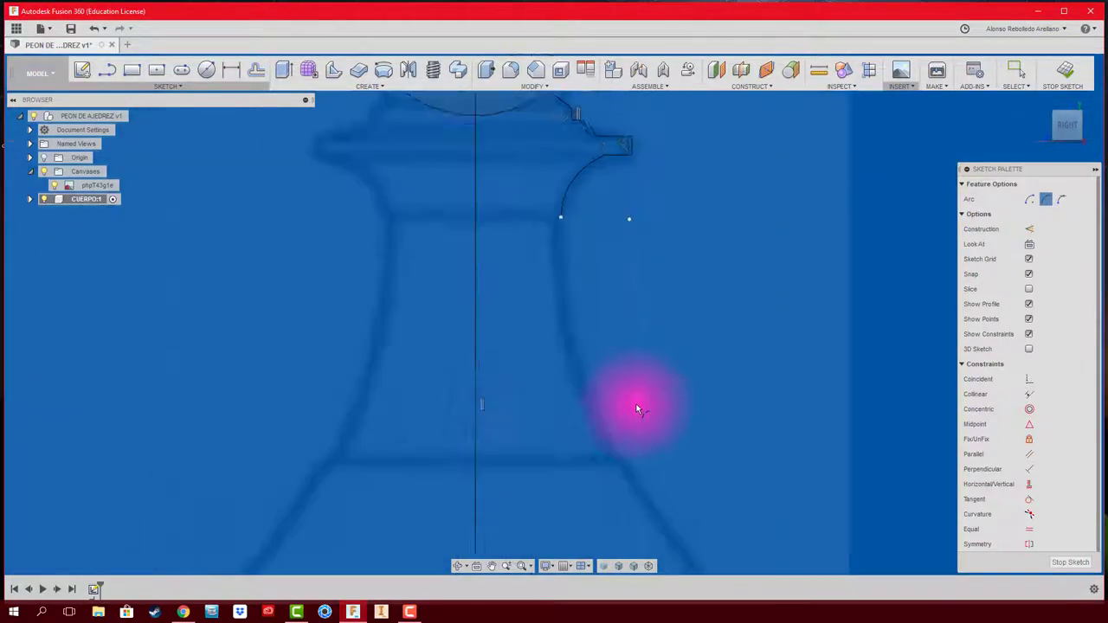
click(551, 200)
click(617, 466)
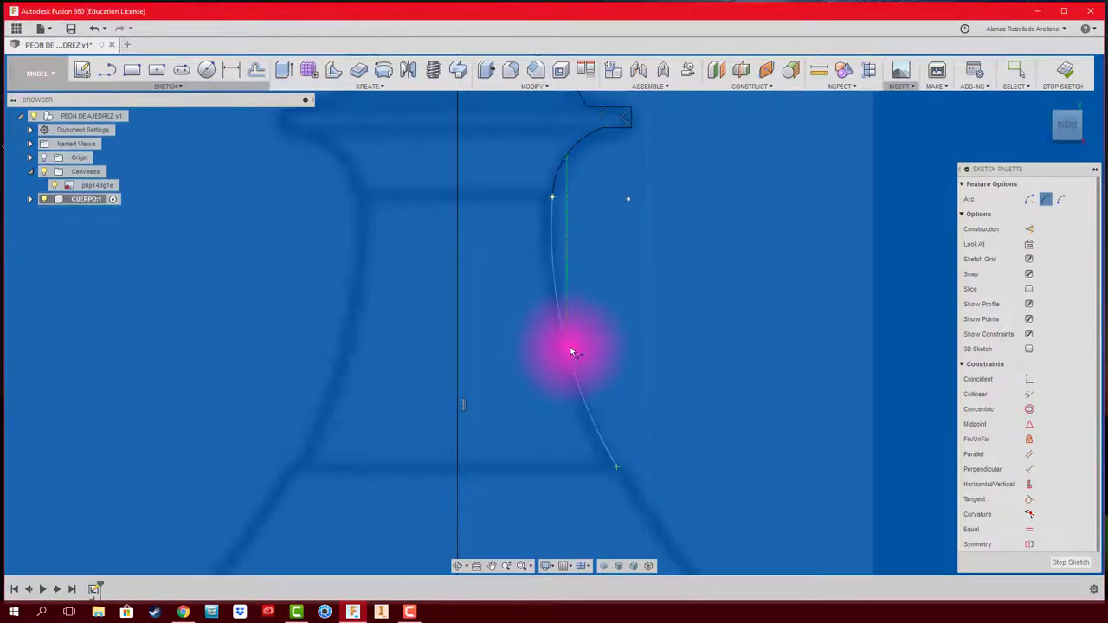
click(568, 348)
scroll(638, 222, down, 3)
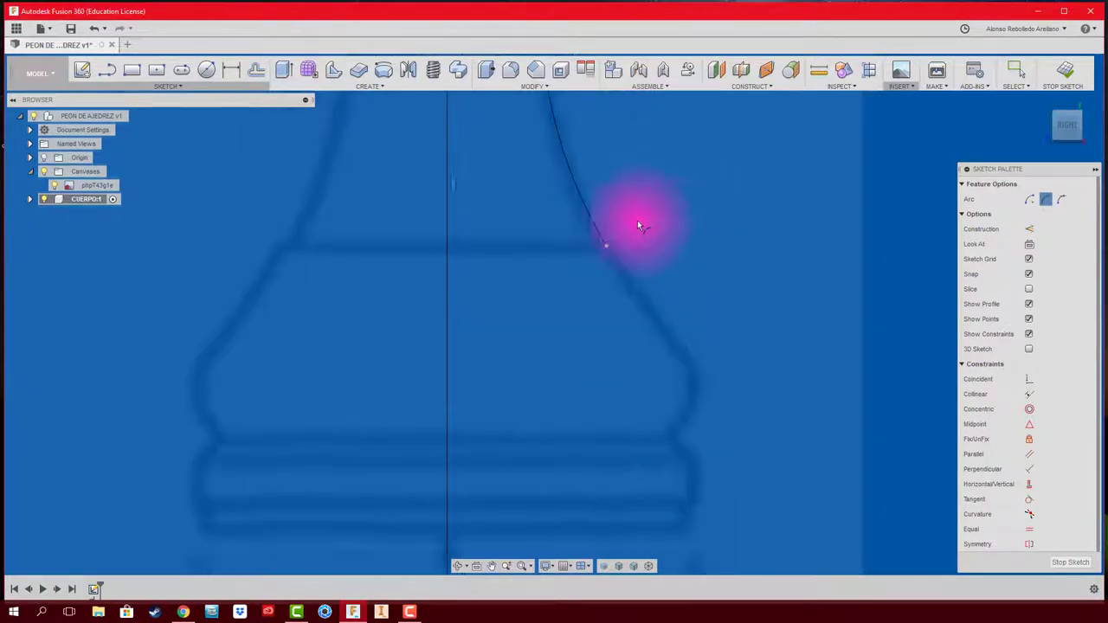
scroll(704, 258, up, 5)
- Add a short horizontal line at the base of the neck
click(108, 70)
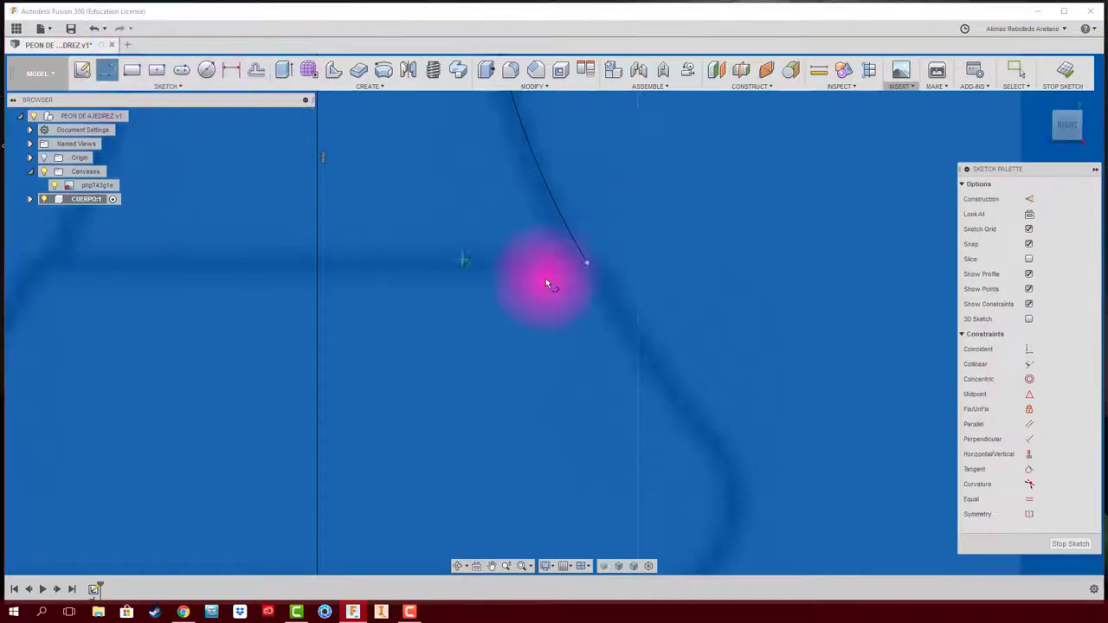
click(593, 258)
click(622, 256)
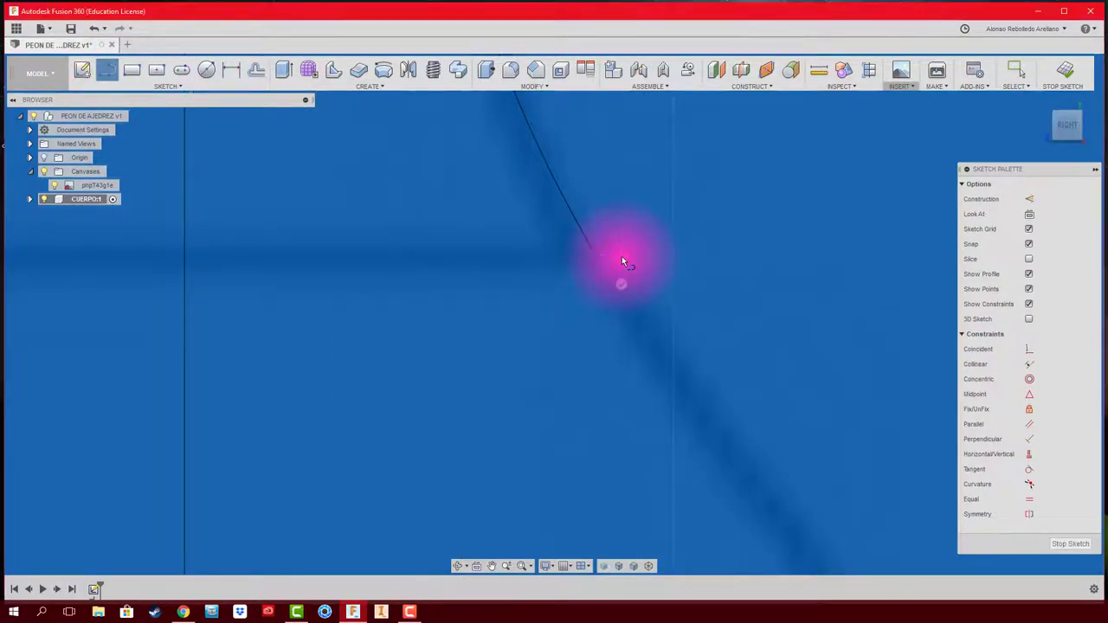
right_click(622, 256)
click(665, 262)
scroll(665, 260, down, 3)
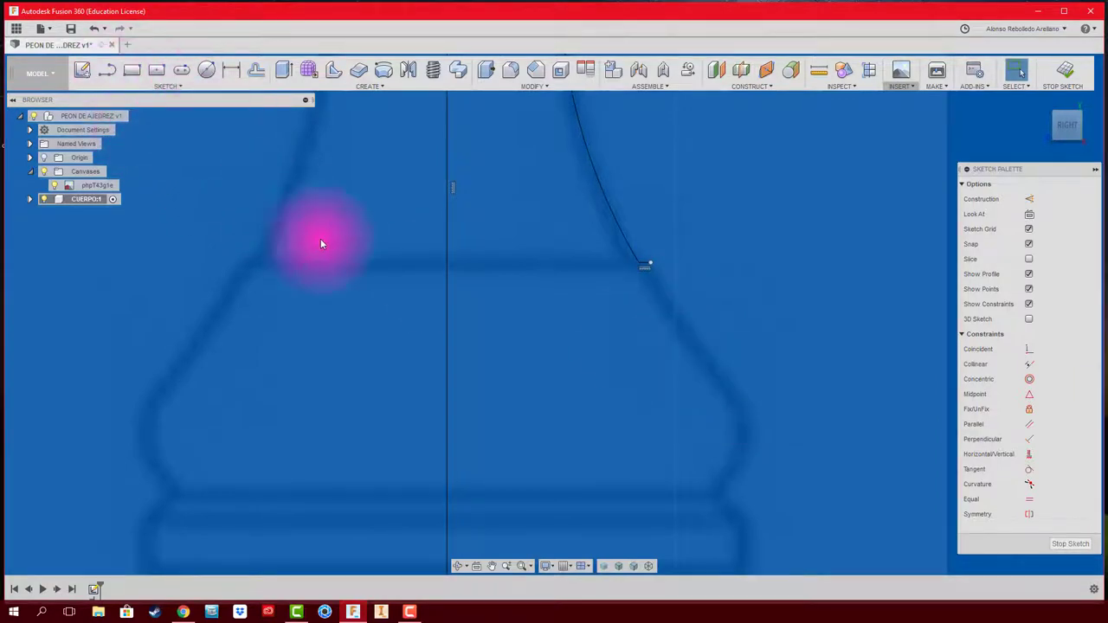
click(168, 86)
mouse_move(89, 152)
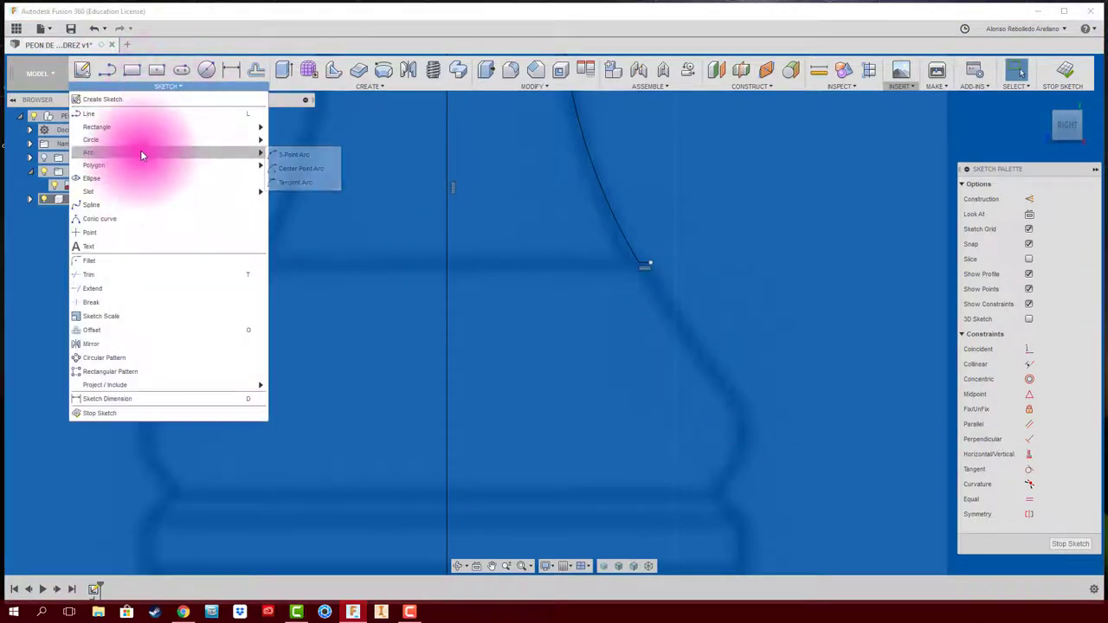
- Draw two three-point arcs down the body's flare and its lower bulge
click(293, 160)
click(650, 263)
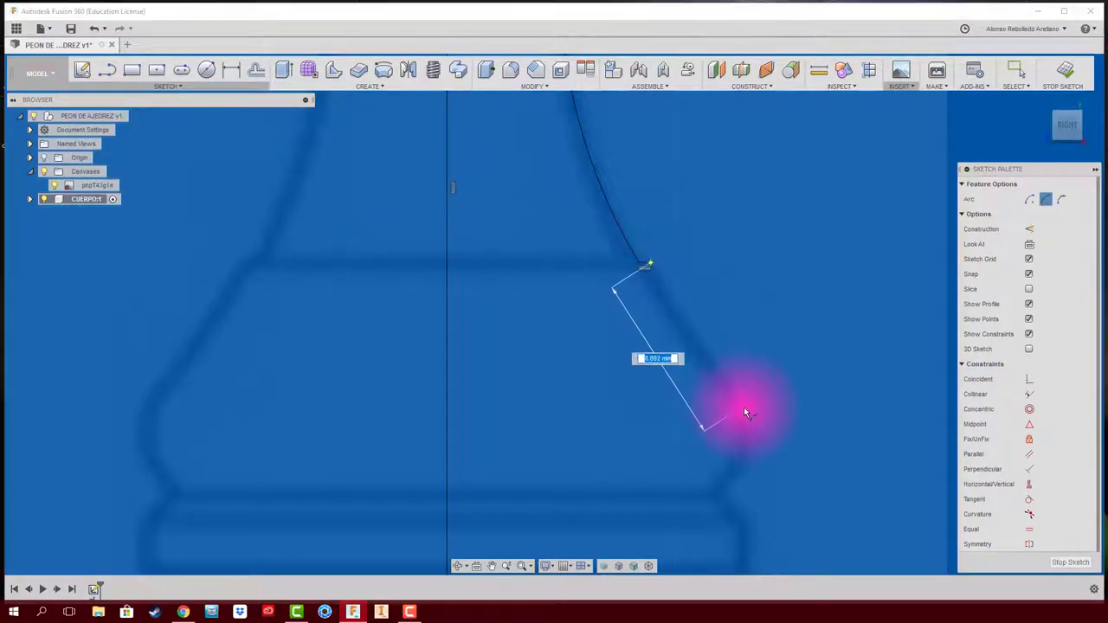
click(744, 407)
click(710, 367)
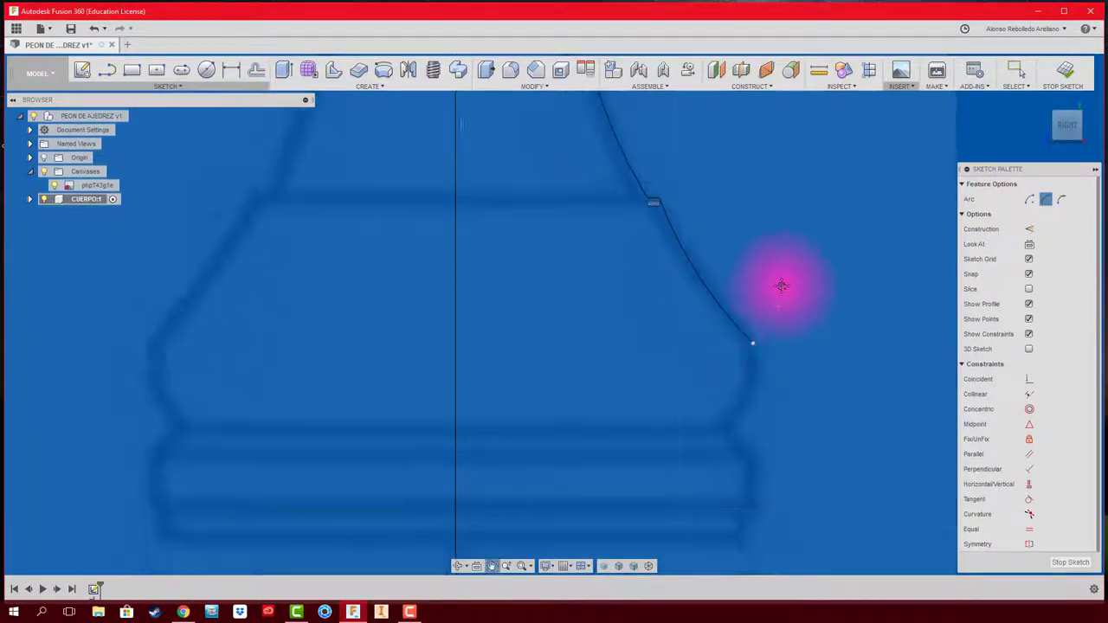
middle_drag(710, 367, 779, 285)
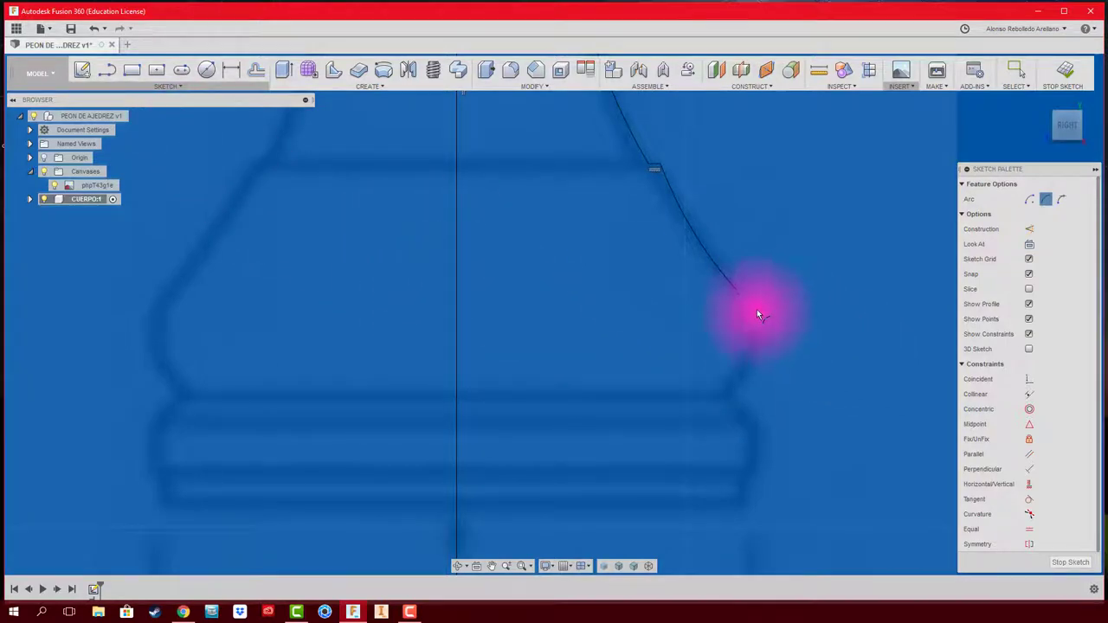
click(754, 309)
click(727, 396)
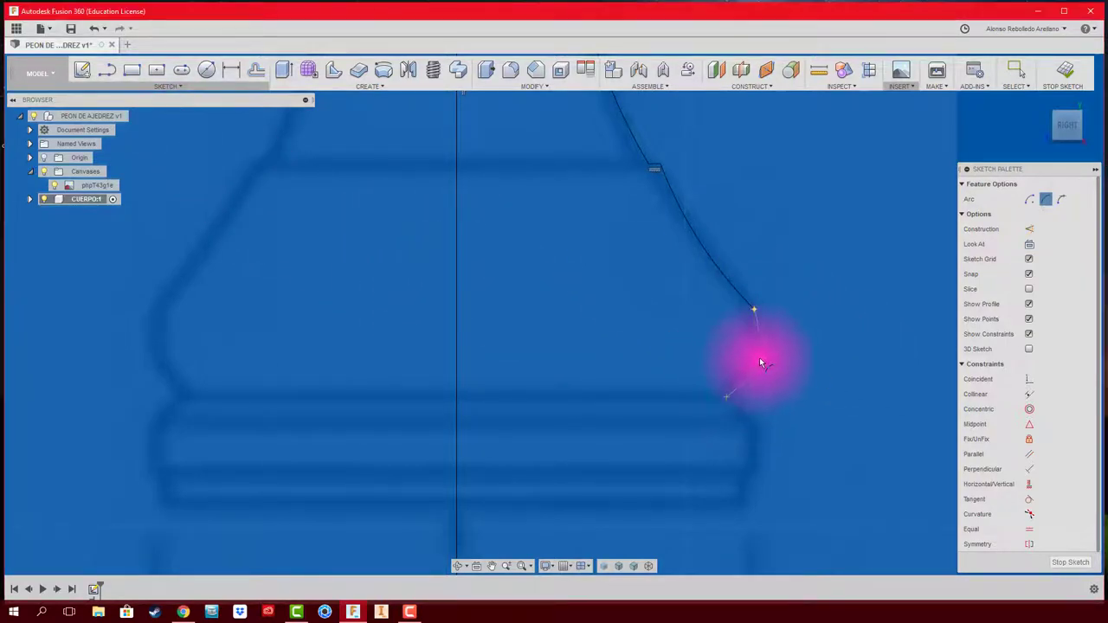
click(766, 362)
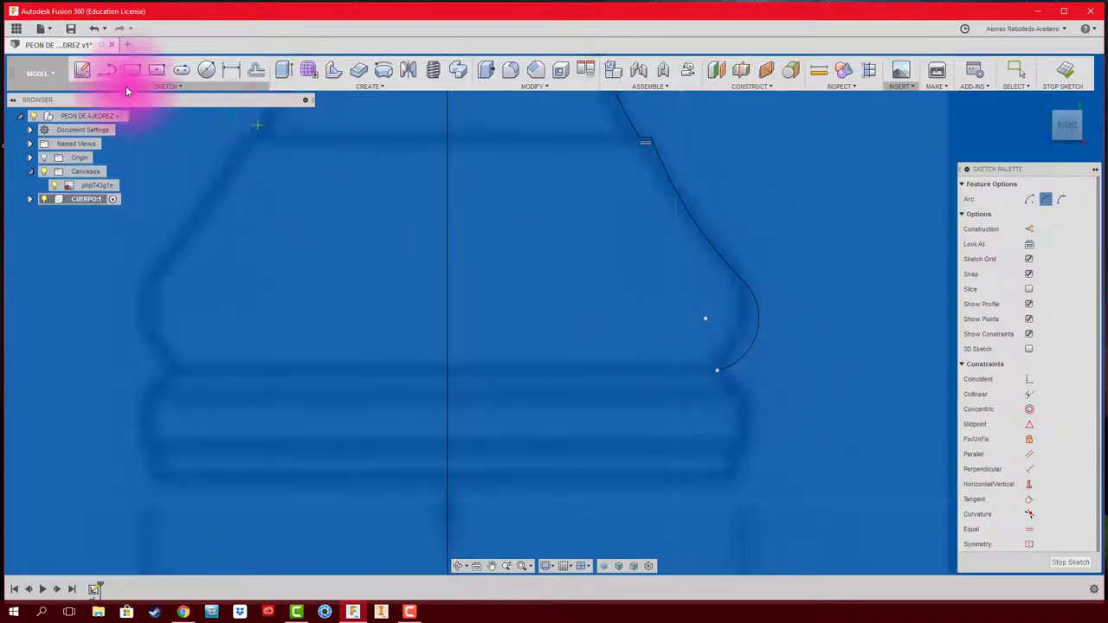
- Draw the base step lines below the bulge, closing the half-profile
click(106, 70)
click(717, 370)
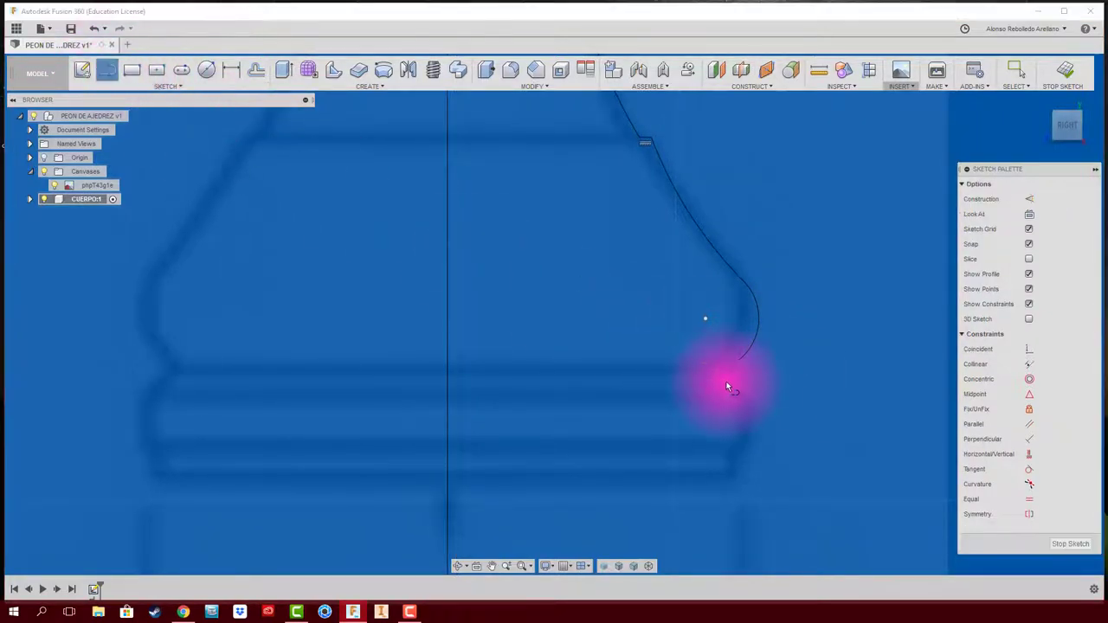
click(748, 424)
click(732, 424)
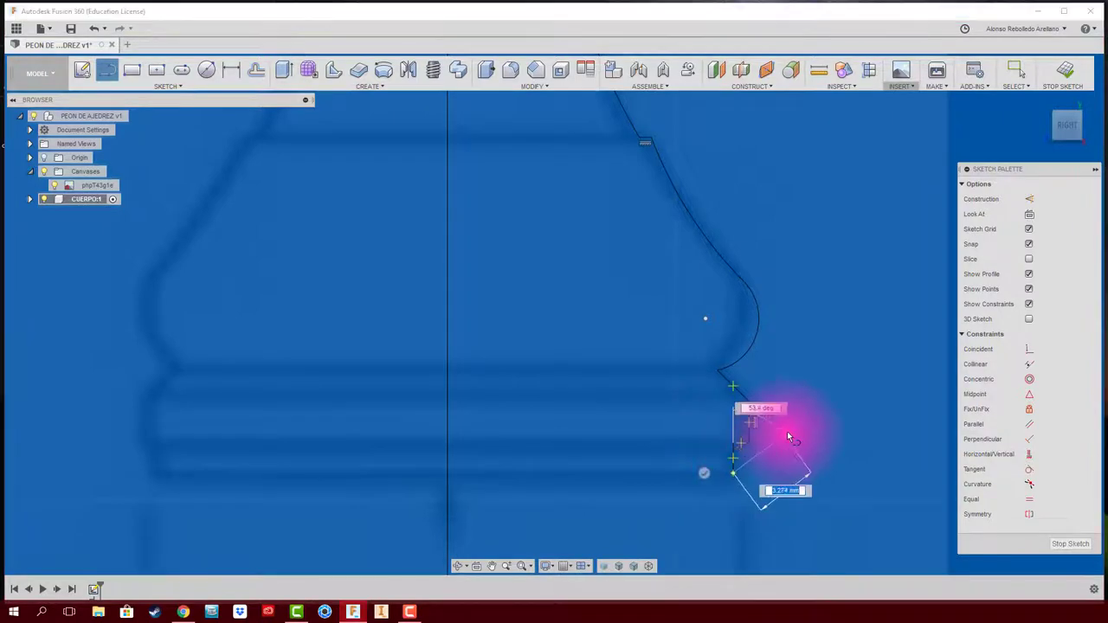
middle_drag(787, 432, 802, 277)
scroll(687, 358, down, 1)
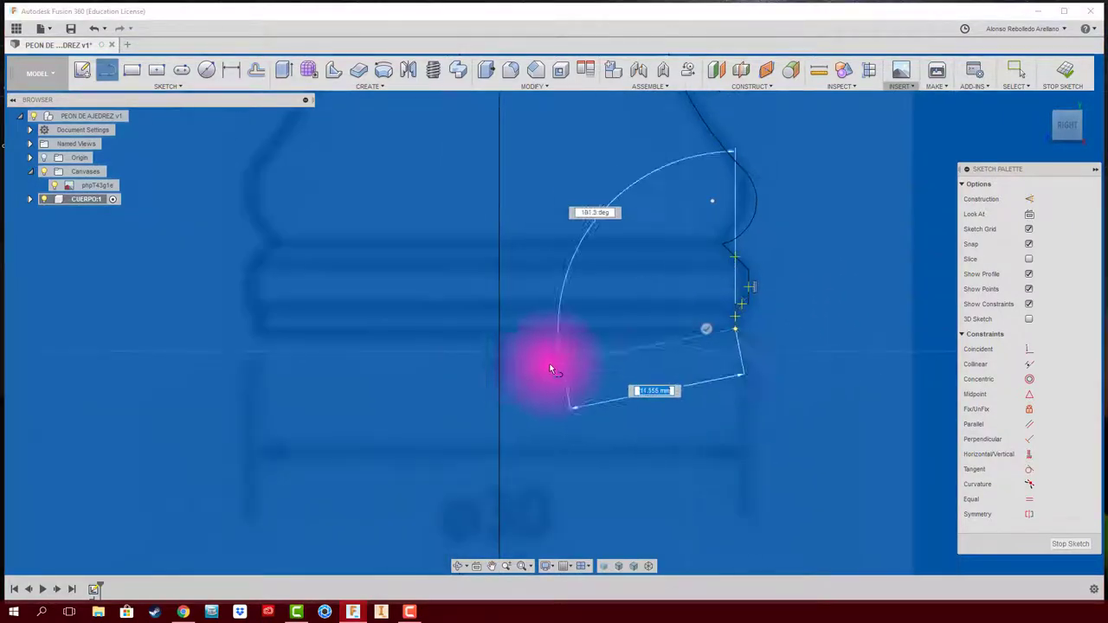
click(453, 328)
- End the Line tool and shorten the vertical centre line so it stops at the base
right_click(453, 330)
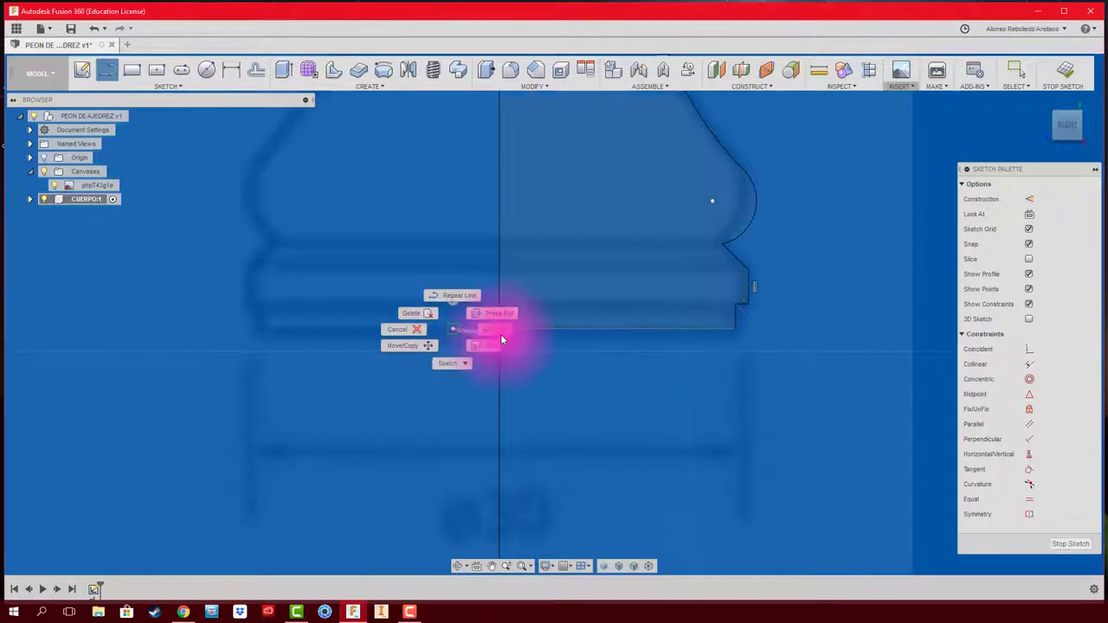
click(501, 338)
scroll(597, 402, down, 2)
mouse_move(622, 409)
middle_down()
mouse_move(854, 406)
mouse_move(839, 297)
middle_up()
scroll(854, 407, down, 1)
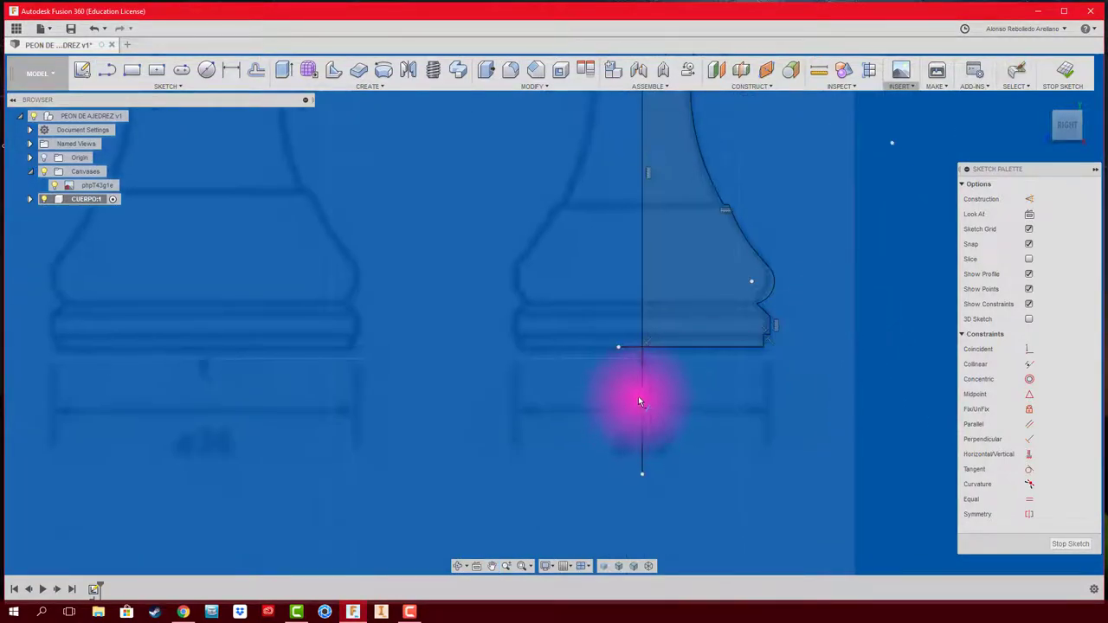
drag(633, 346, 644, 247)
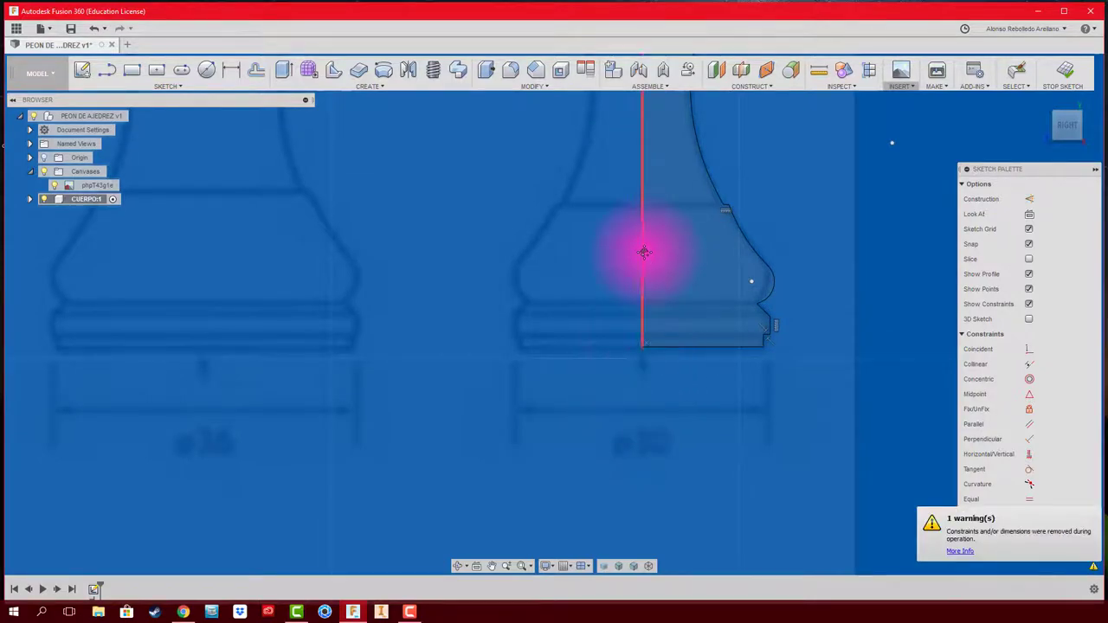
middle_drag(643, 248, 645, 260)
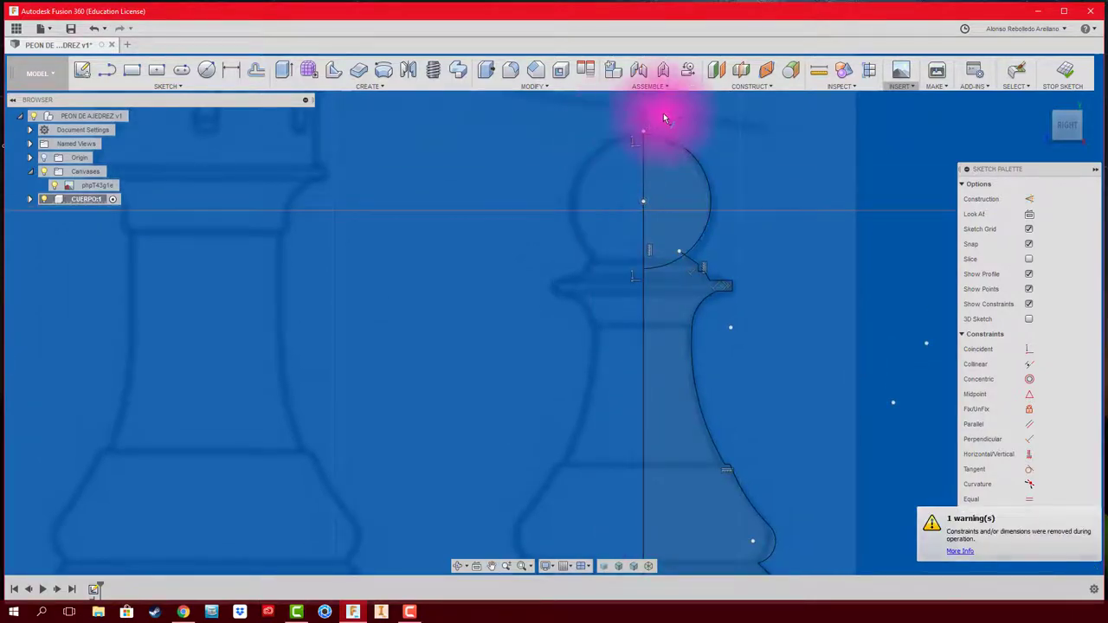
scroll(638, 136, up, 3)
scroll(637, 143, up, 5)
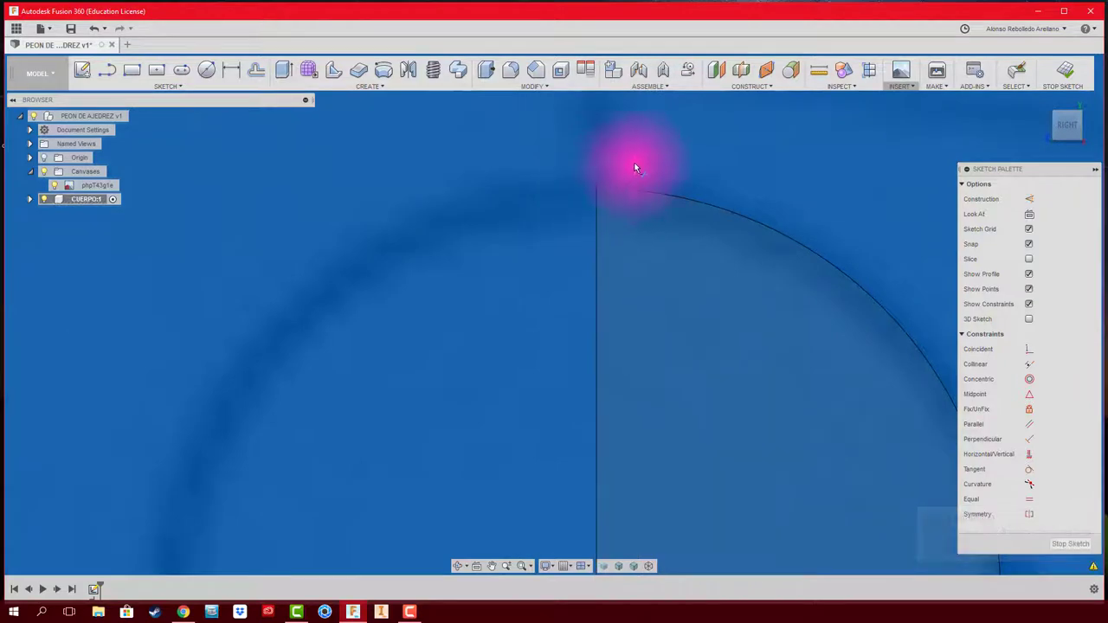
scroll(666, 199, down, 4)
scroll(689, 227, down, 3)
- Drag the arc's end onto the top of the head to close the profile
drag(705, 297, 725, 299)
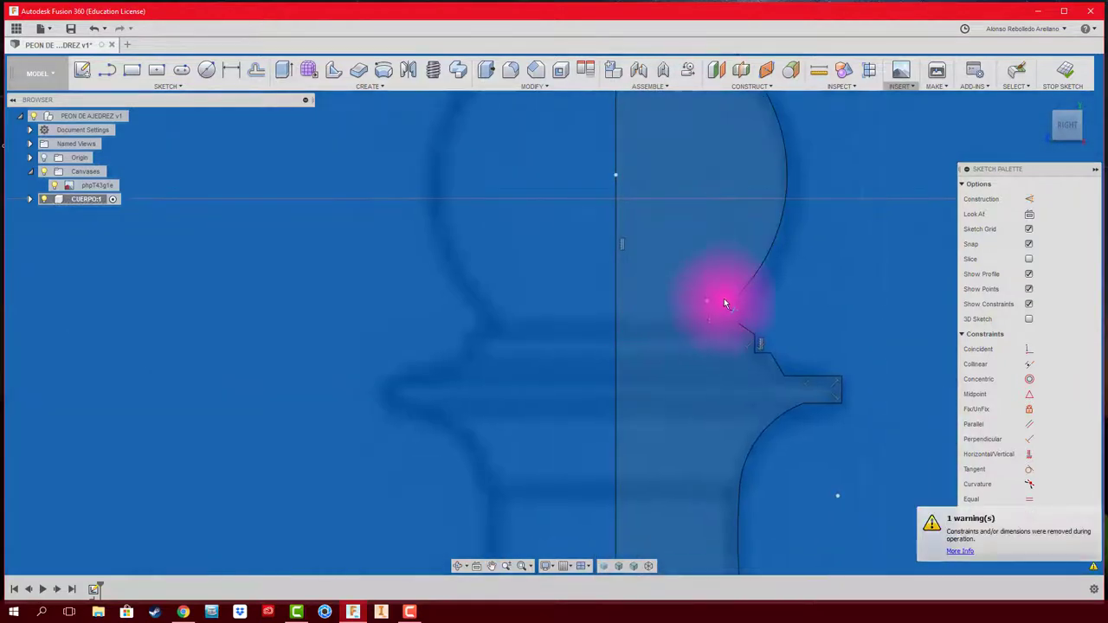
scroll(724, 300, up, 2)
scroll(664, 334, down, 2)
scroll(663, 333, down, 2)
scroll(663, 333, down, 2)
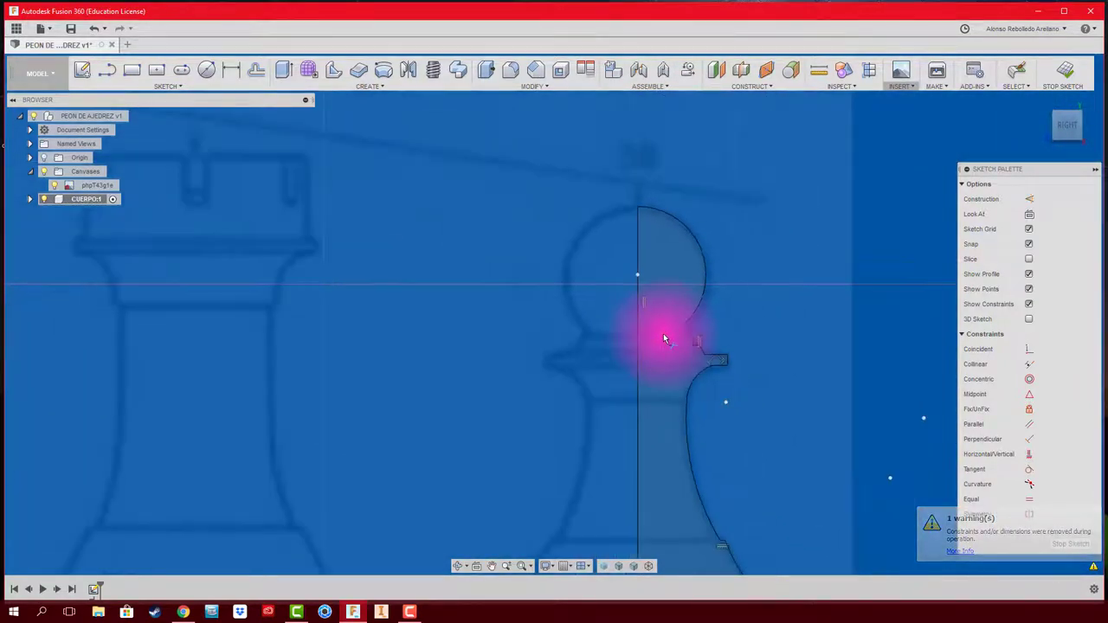
scroll(656, 264, up, 3)
scroll(656, 265, down, 2)
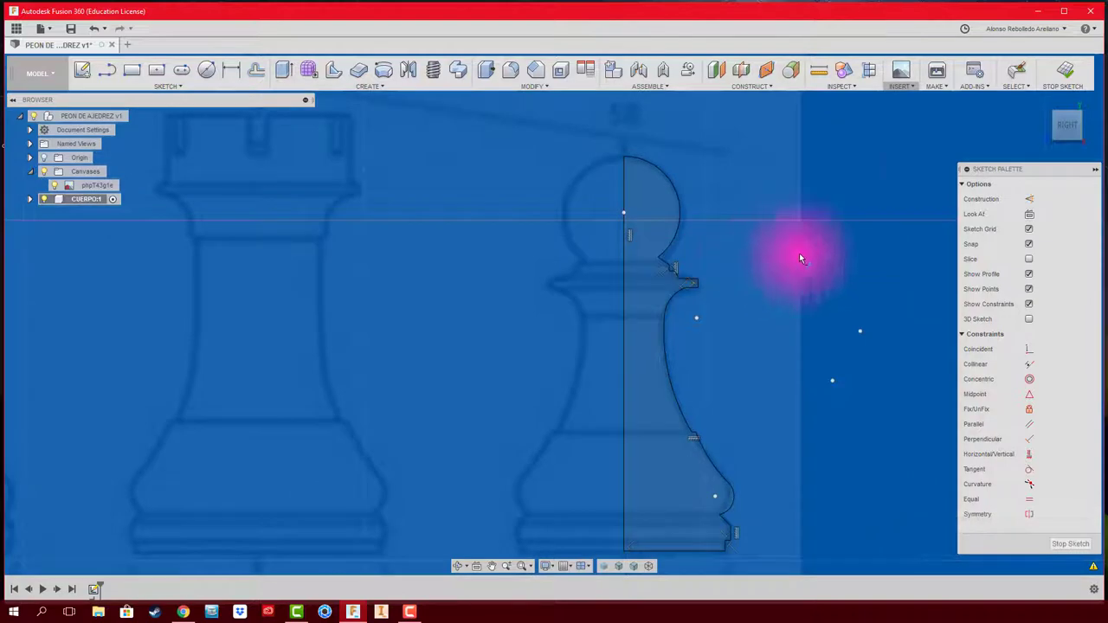
- Finish the pawn half-profile sketch and hide the chess-pieces reference canvas
click(1066, 73)
scroll(831, 326, down, 2)
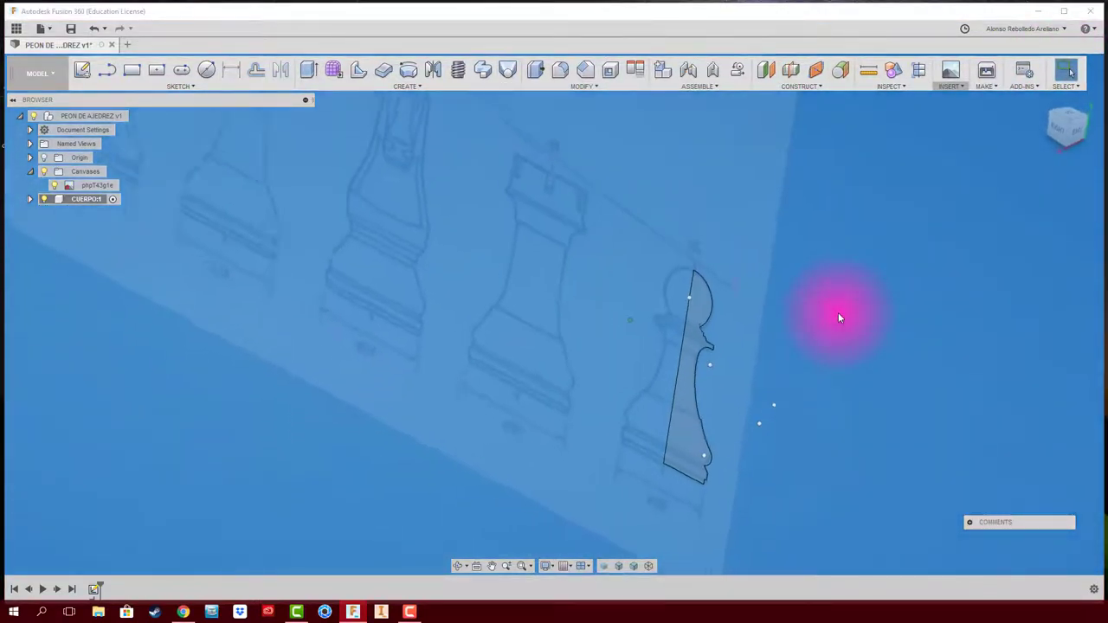
mouse_move(701, 270)
shift+middle_down()
mouse_move(520, 203)
mouse_move(268, 369)
shift+middle_up()
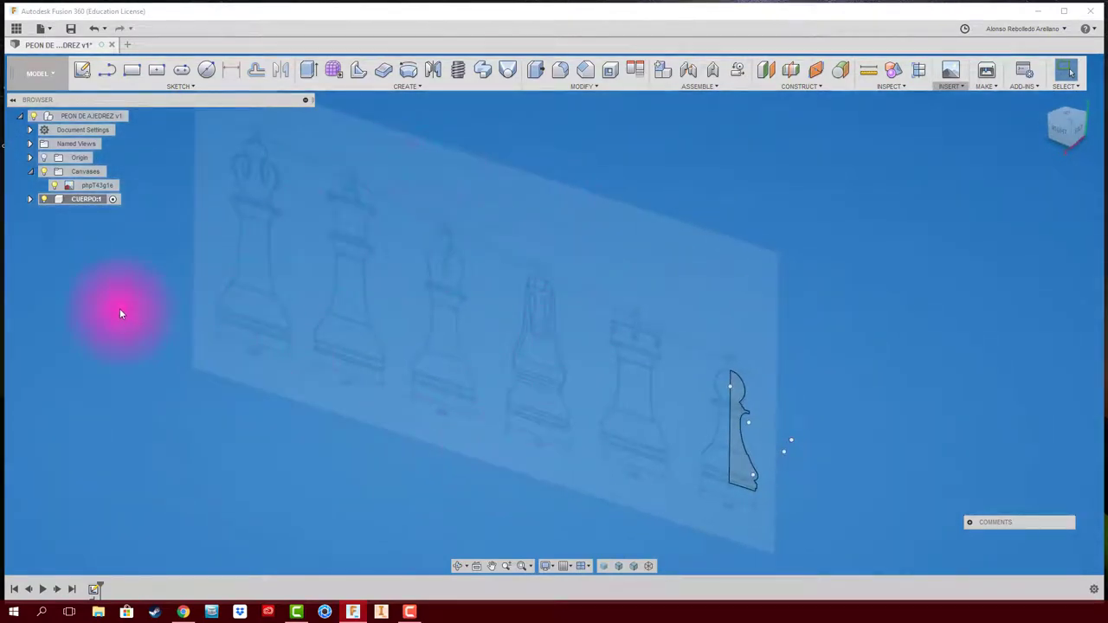
click(43, 172)
scroll(791, 426, up, 2)
- Revolve the pawn half-profile 360° about its vertical centre edge into a solid body
scroll(634, 392, up, 2)
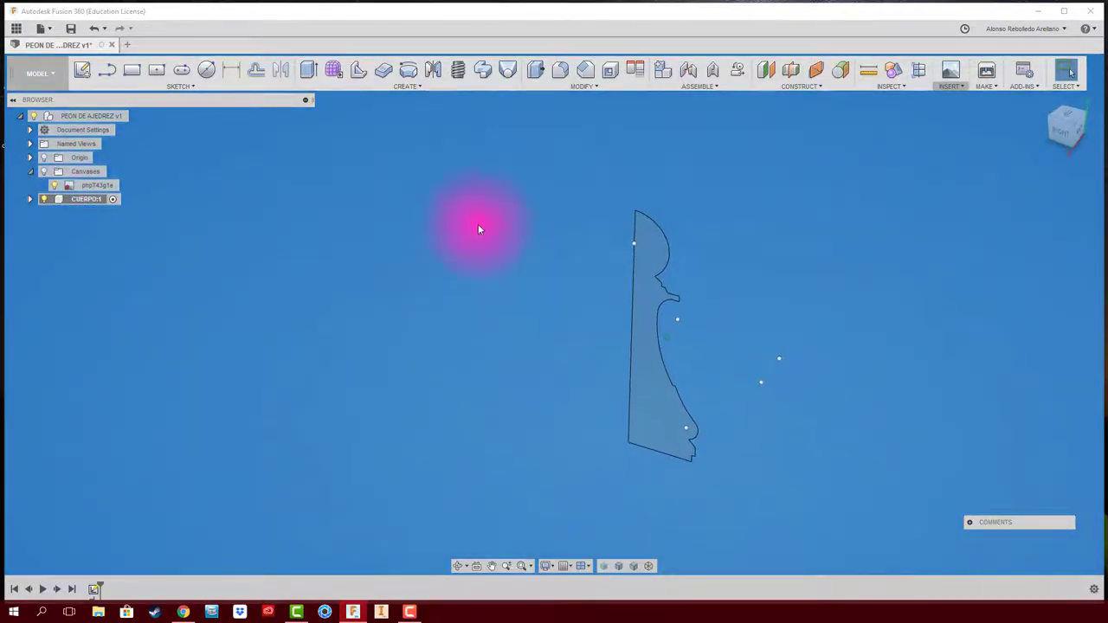
click(408, 71)
click(650, 353)
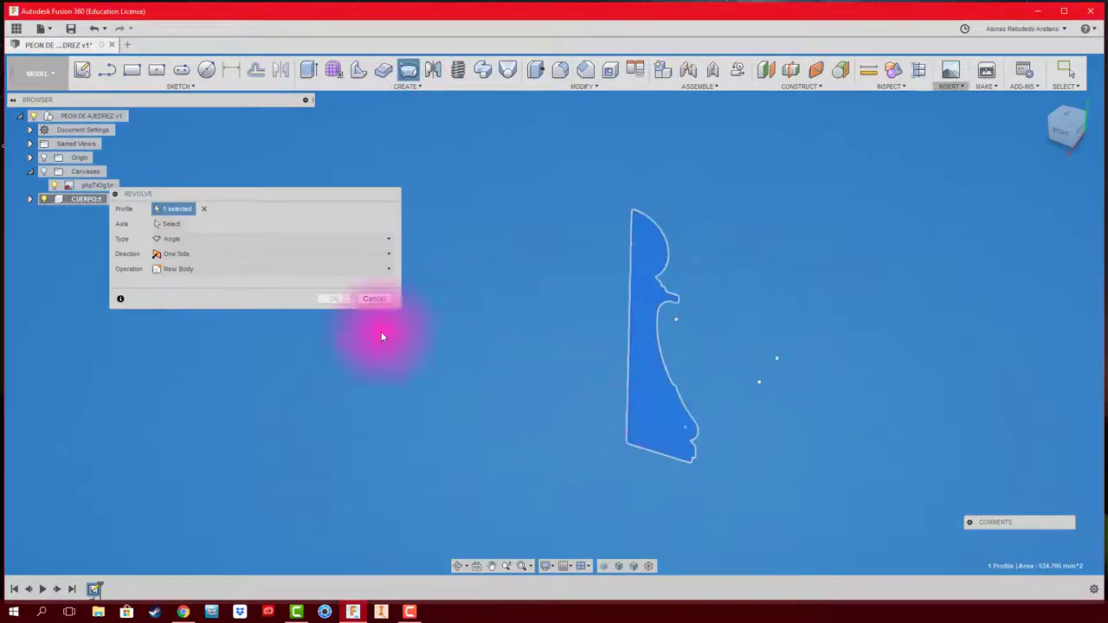
click(171, 224)
click(623, 412)
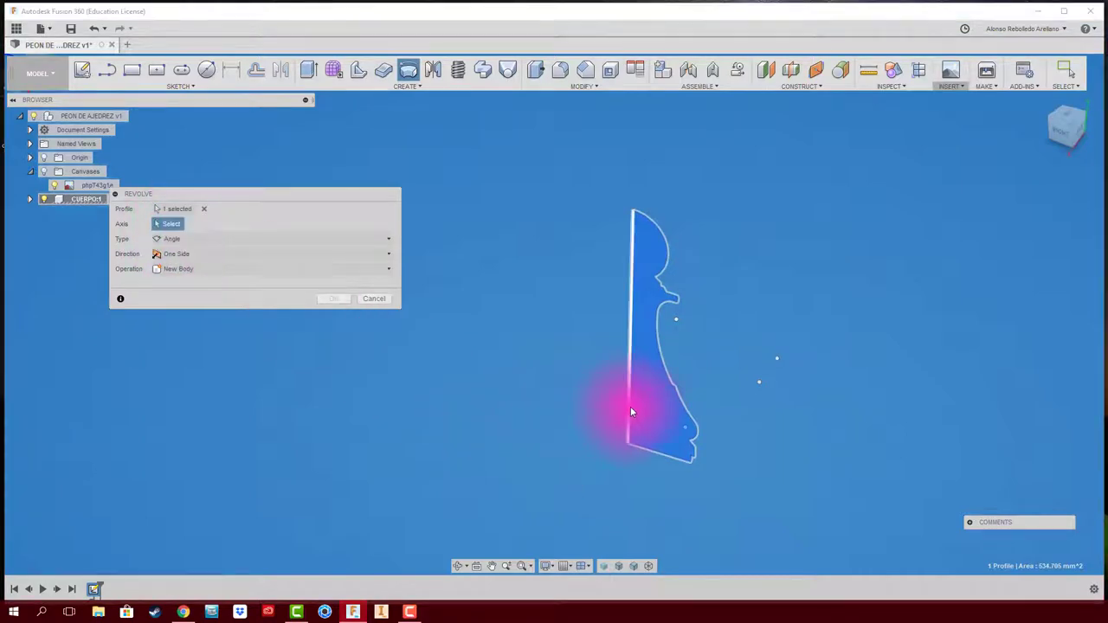
click(337, 313)
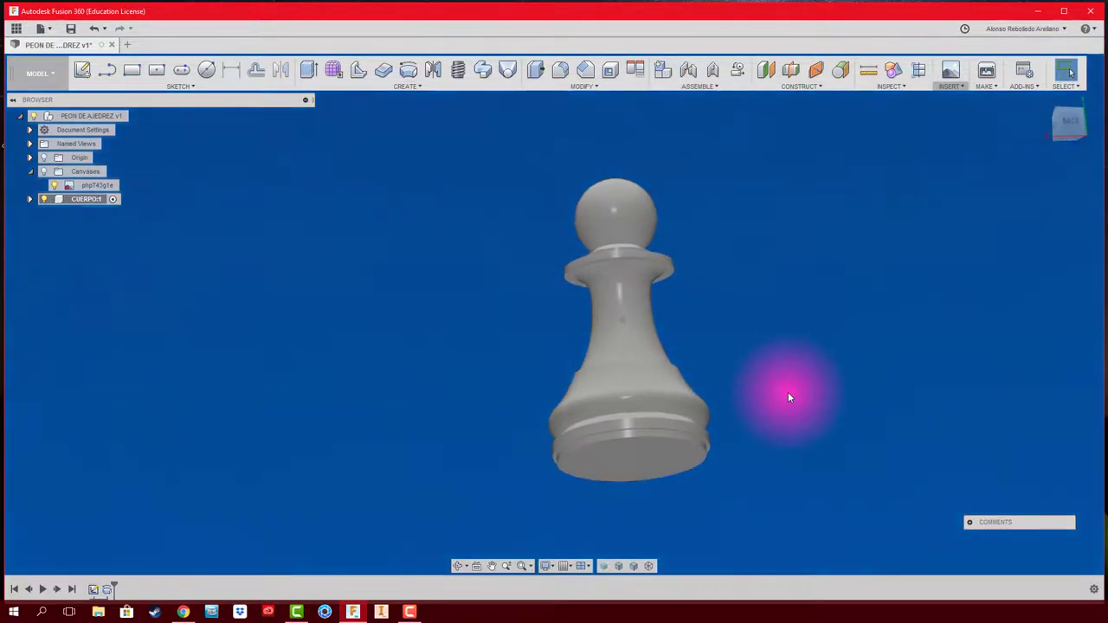
mouse_move(788, 392)
shift+middle_down()
mouse_move(500, 372)
mouse_move(631, 563)
mouse_move(786, 465)
mouse_move(632, 420)
shift+middle_up()
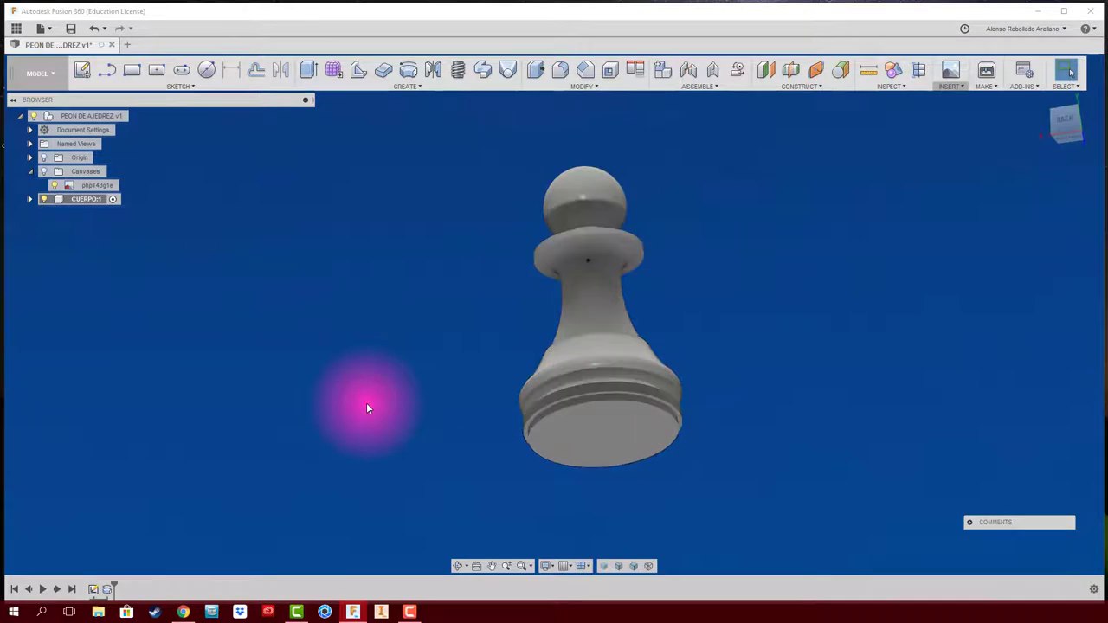
- Create a new component under the root design and rename it FELPA
right_click(96, 116)
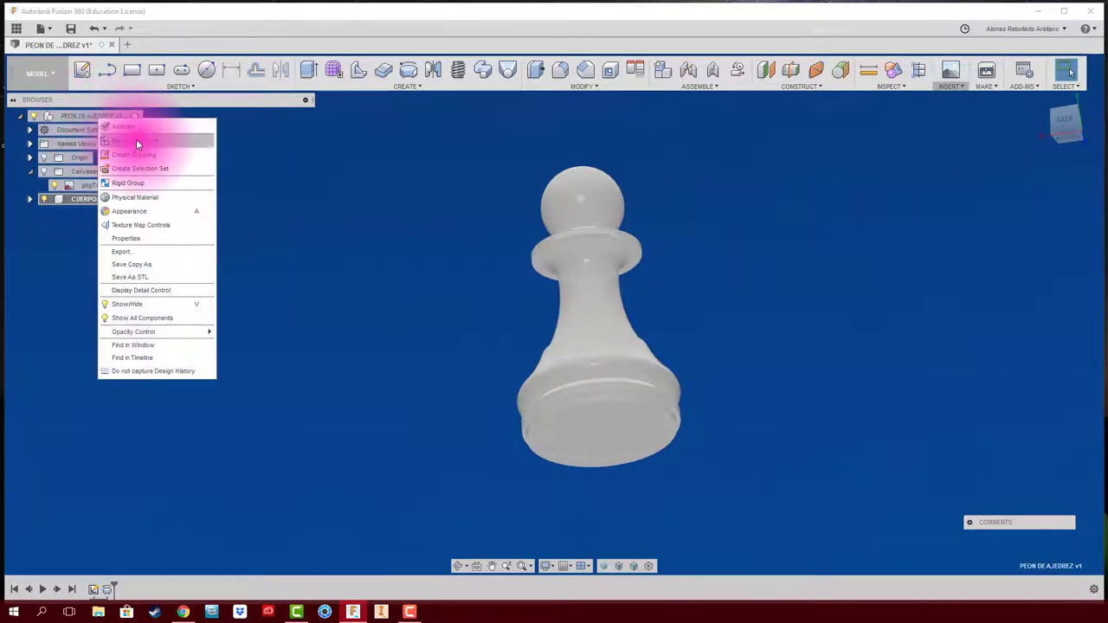
click(136, 139)
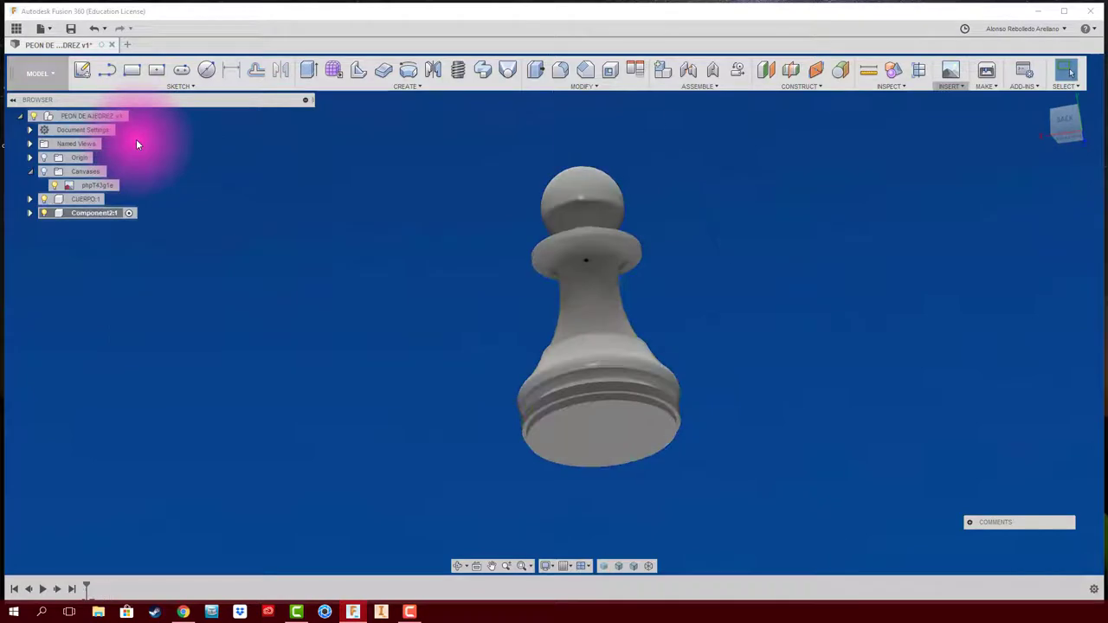
double_click(114, 213)
text(FELPA)
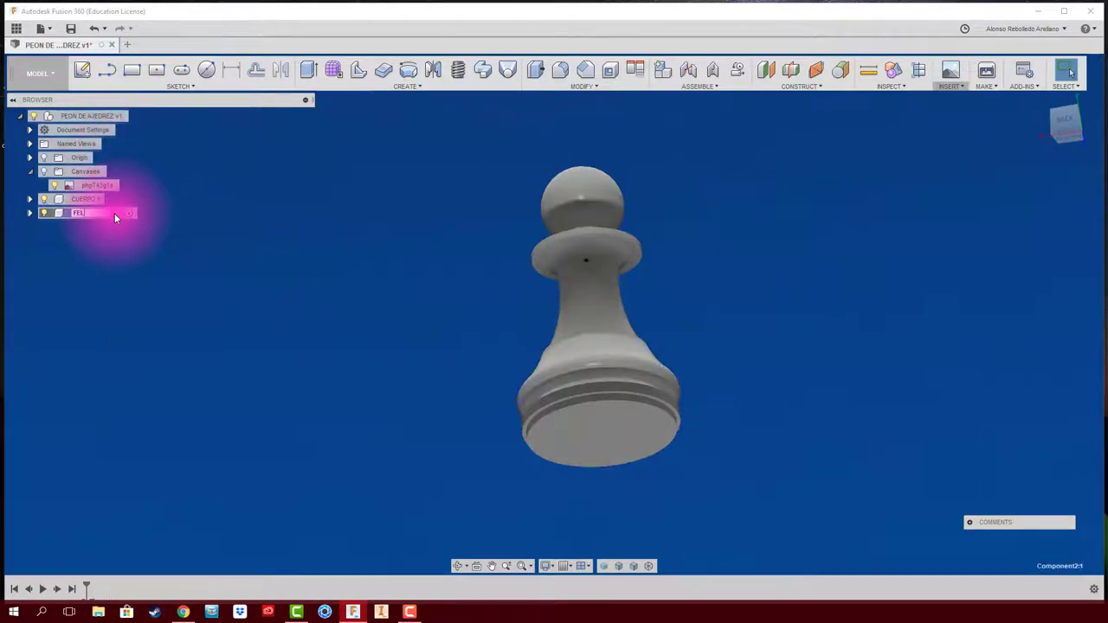
key(Return)
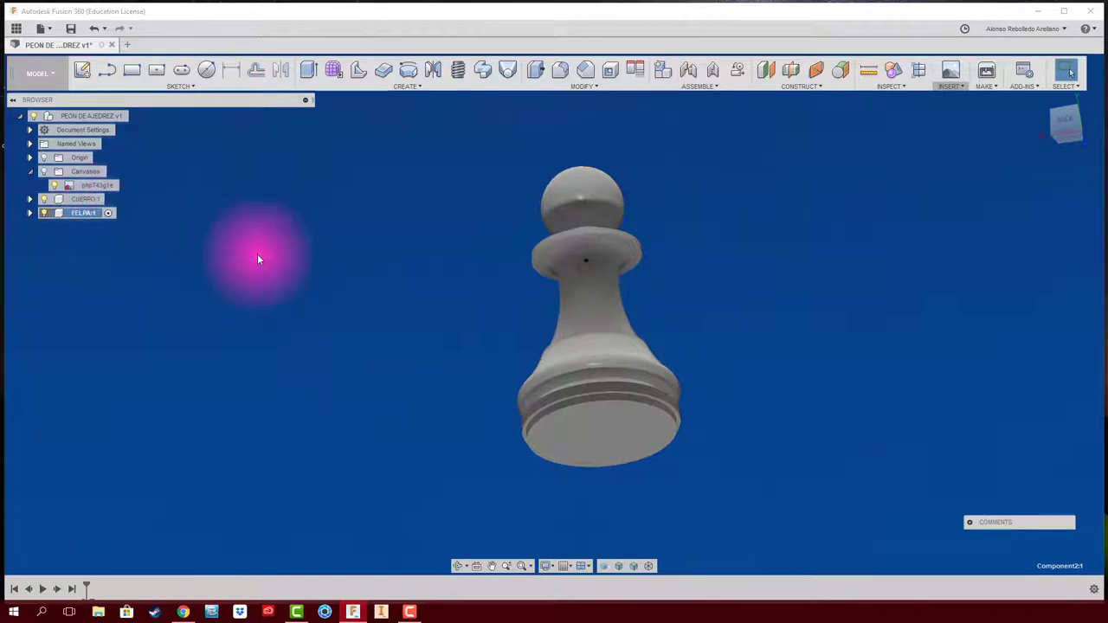
- Sketch a circle on the pawn's bottom face sized to the base edge
click(206, 69)
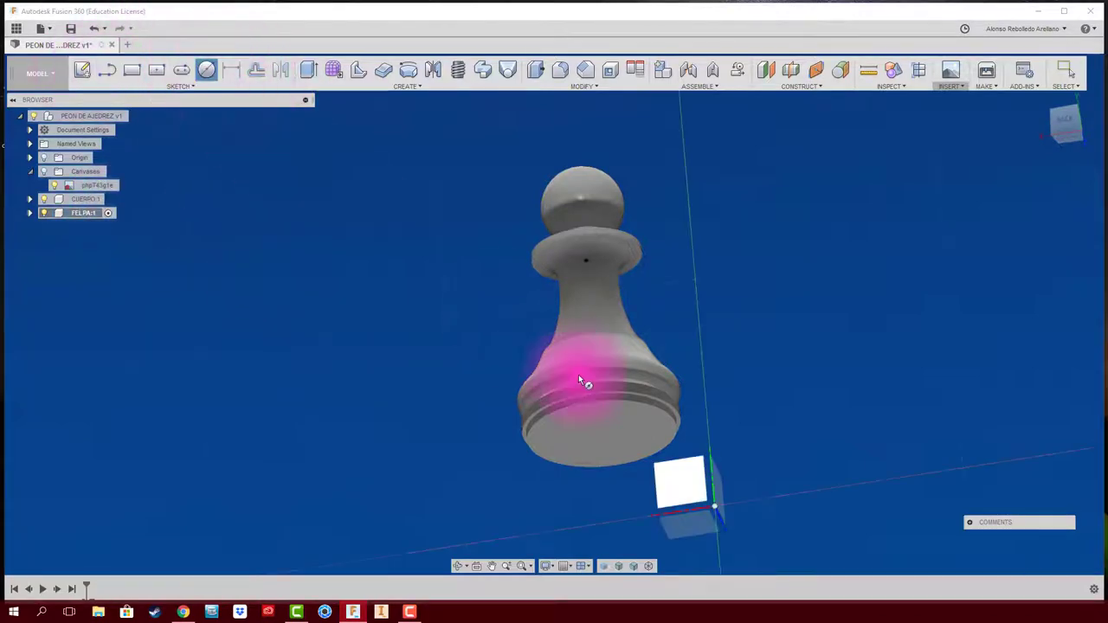
click(572, 439)
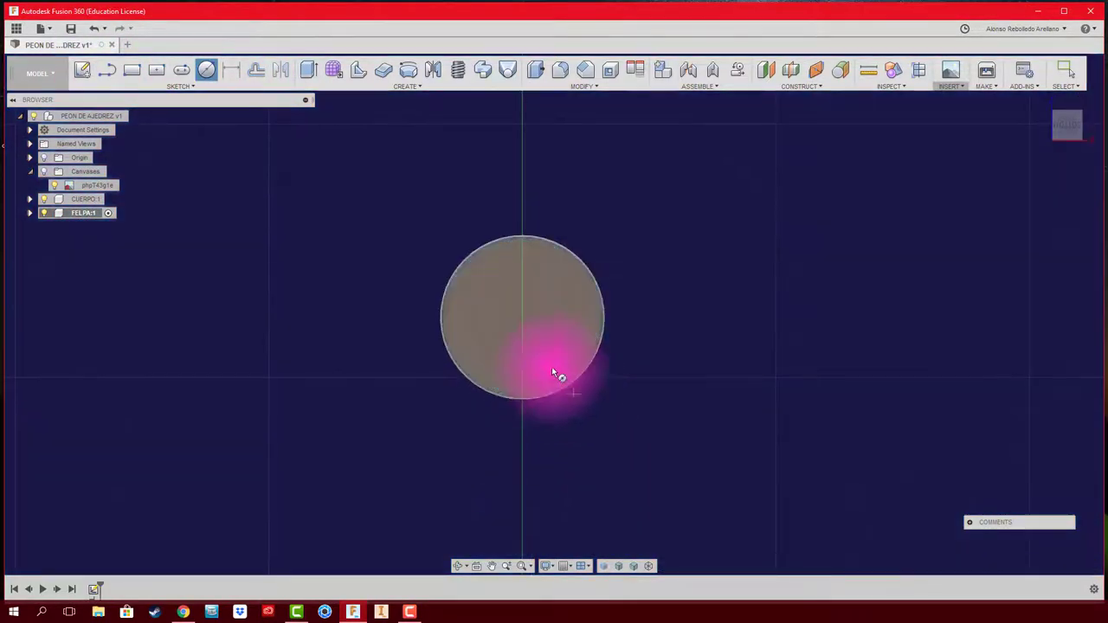
scroll(576, 263, up, 2)
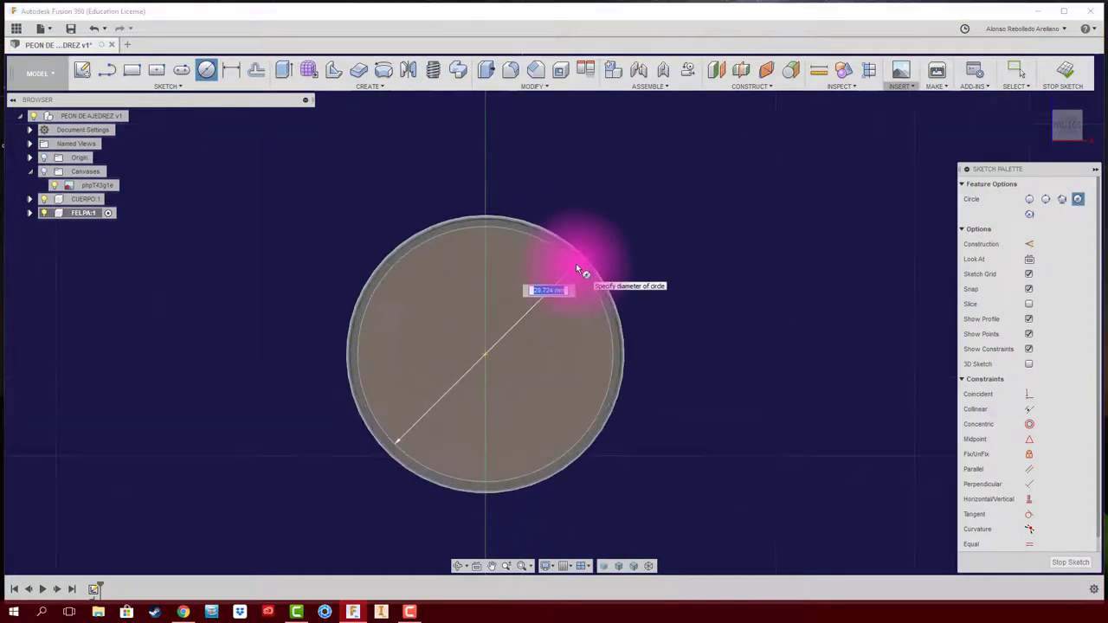
click(575, 263)
mouse_move(576, 264)
shift+middle_down()
mouse_move(606, 299)
mouse_move(595, 327)
shift+middle_up()
- Extrude the circle into a thin 0.5 mm disc beneath the pawn's base
key(e)
click(487, 405)
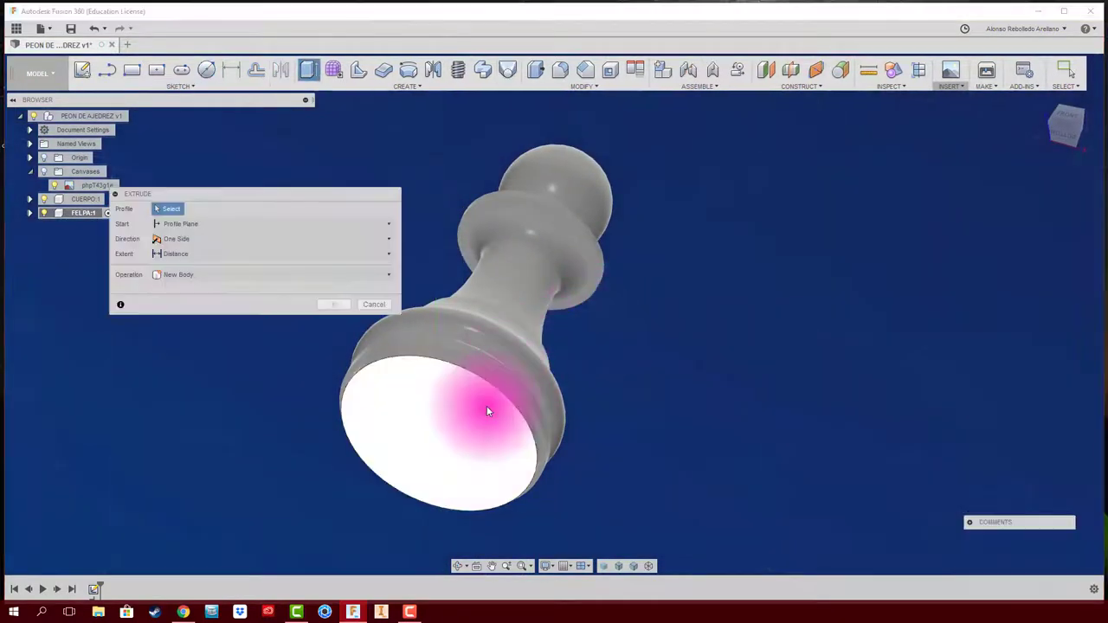
click(165, 269)
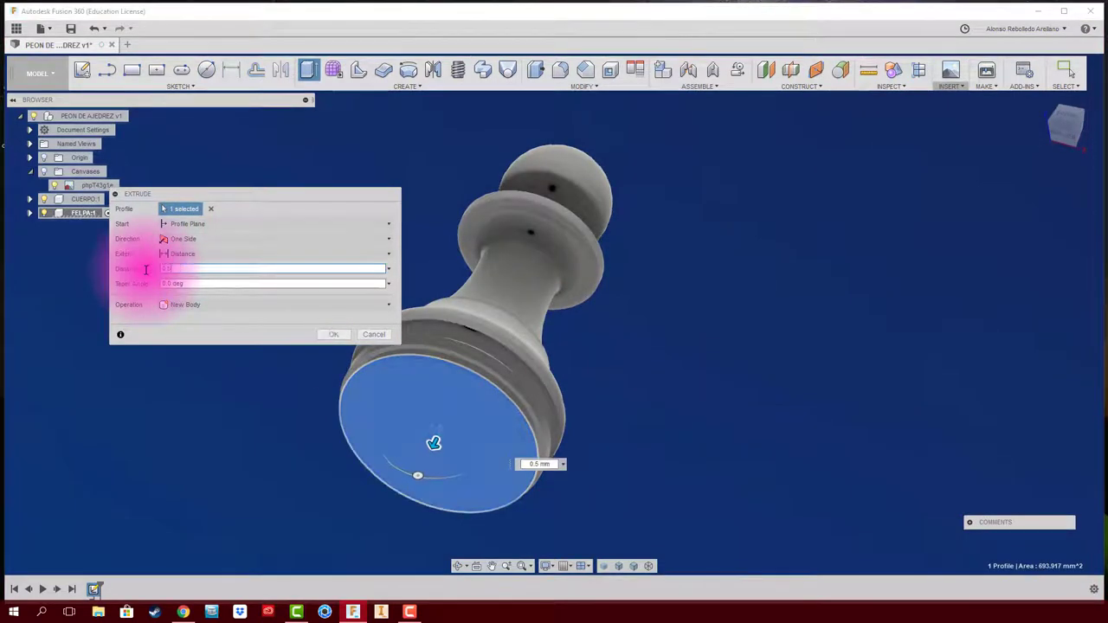
key(Escape)
mouse_move(146, 269)
shift+middle_down()
mouse_move(186, 275)
mouse_move(388, 392)
shift+middle_up()
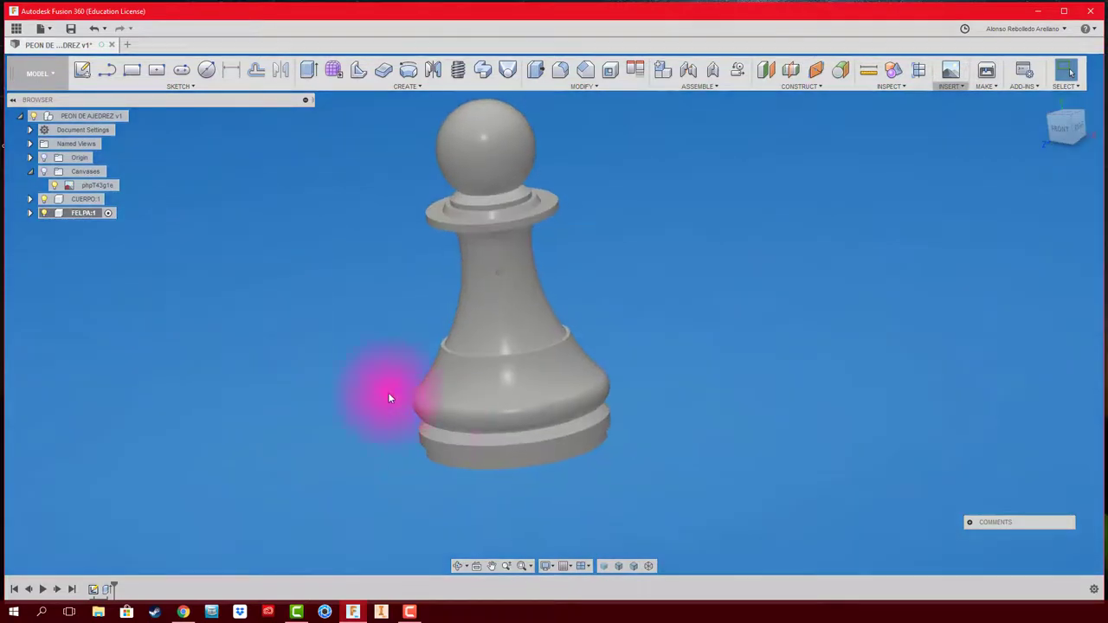
shift+middle_drag(634, 544, 394, 374)
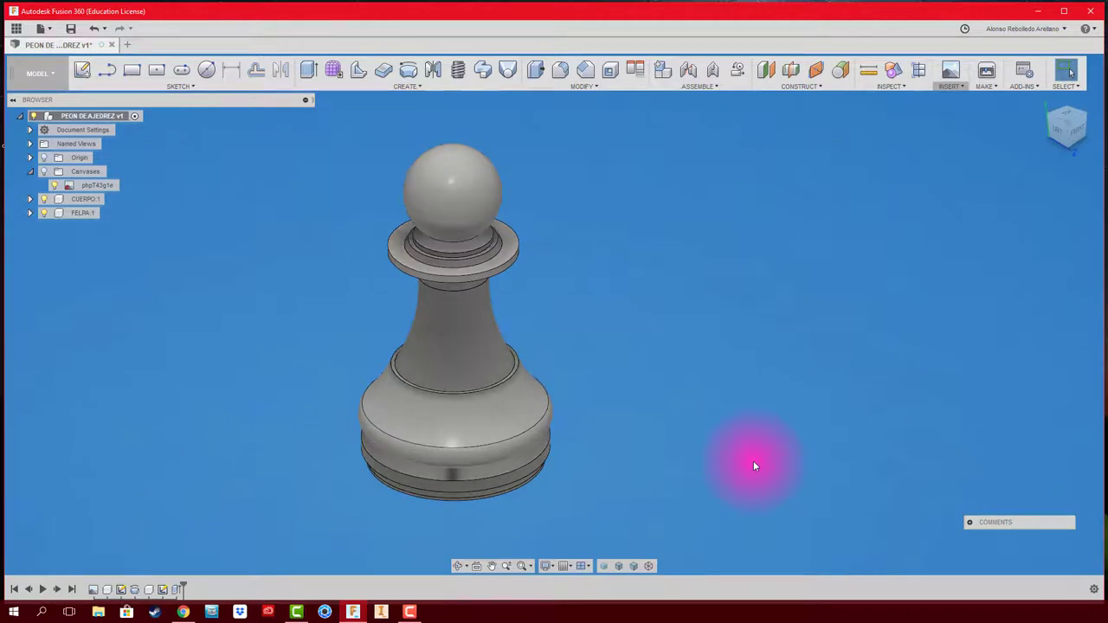
- Open the Appearance panel and browse its material library
key(a)
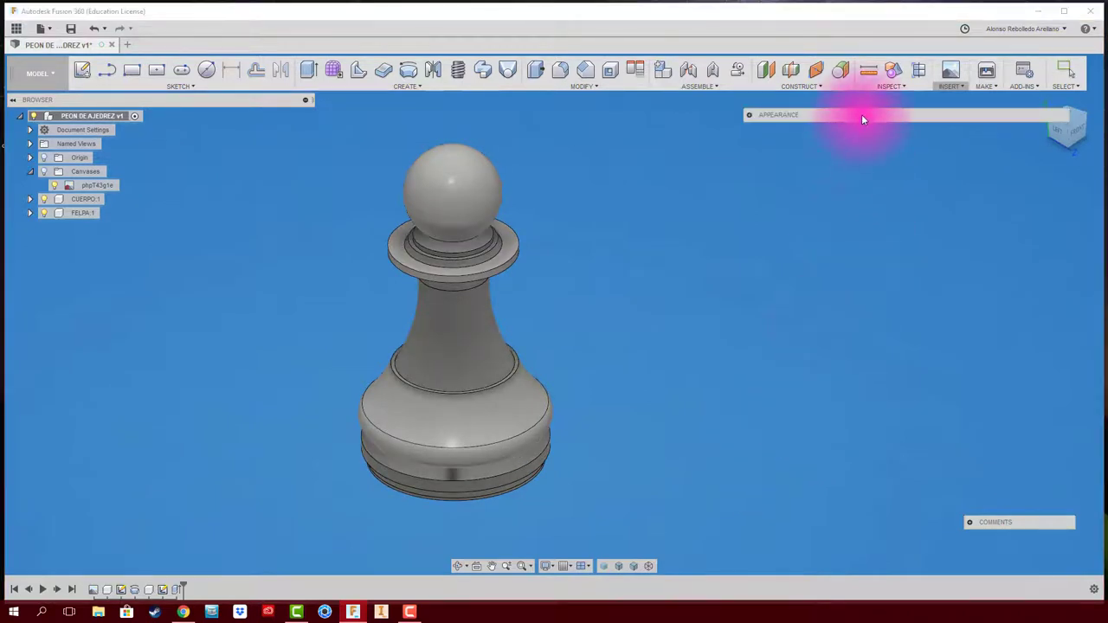
drag(862, 119, 789, 113)
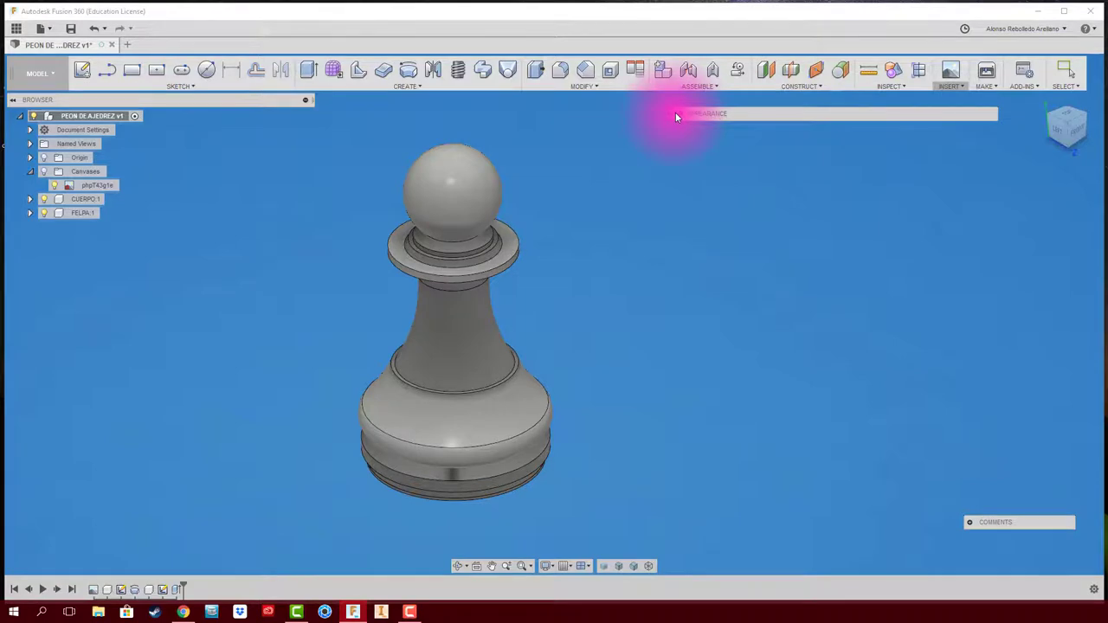
scroll(755, 402, down, 3)
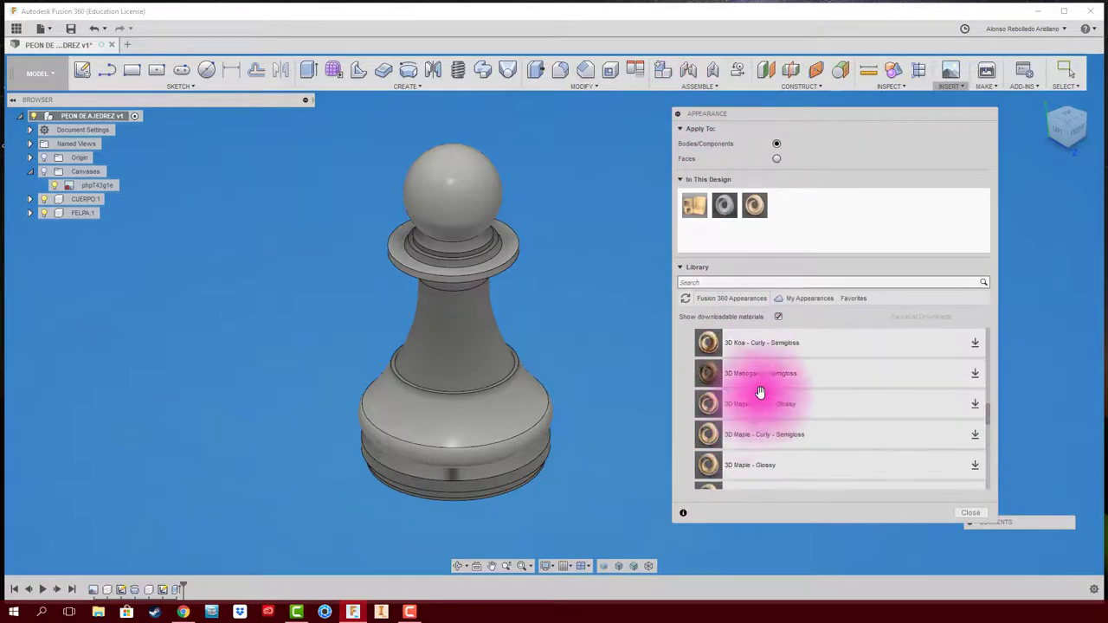
scroll(799, 403, up, 2)
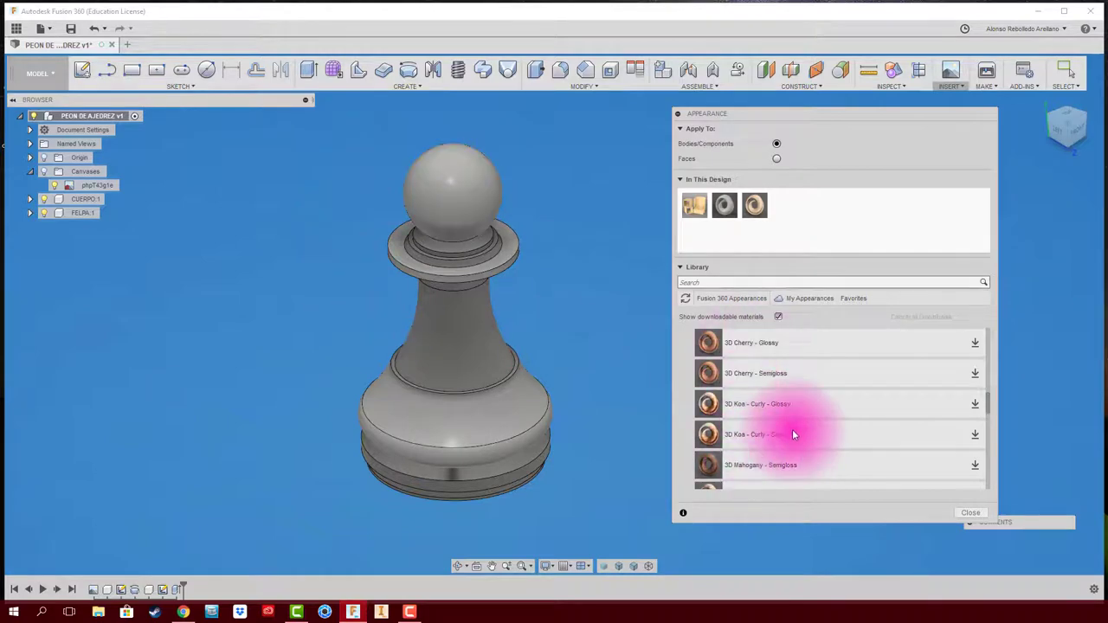
scroll(792, 429, down, 3)
scroll(793, 432, down, 2)
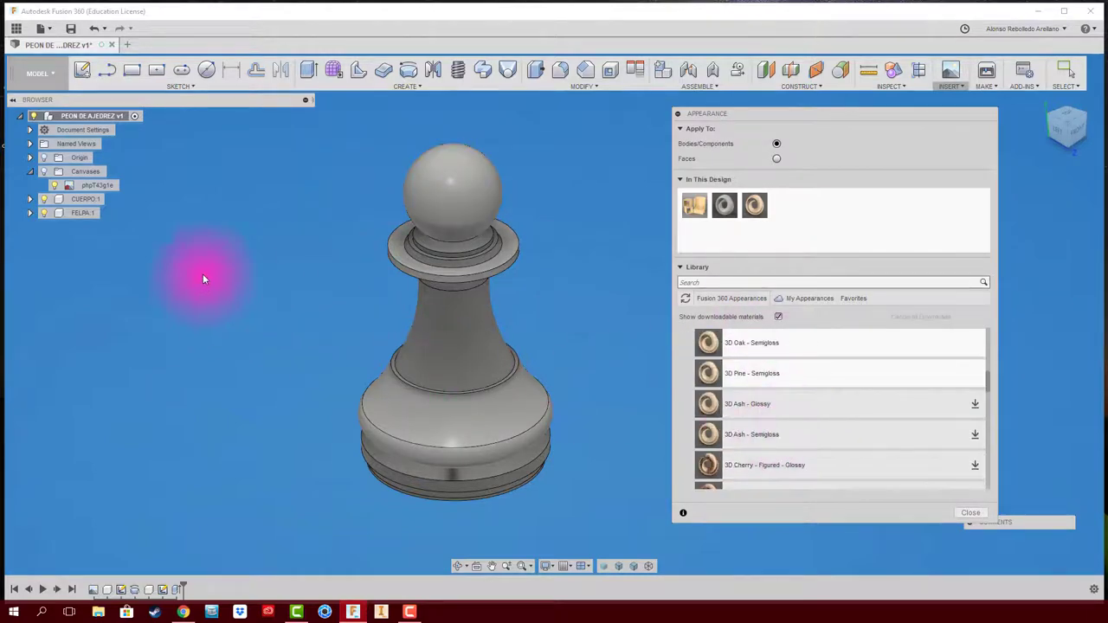
- Activate CUERPO:1 and apply 3D Pine - Semigloss wood to the pawn body
mouse_move(85, 199)
click(110, 202)
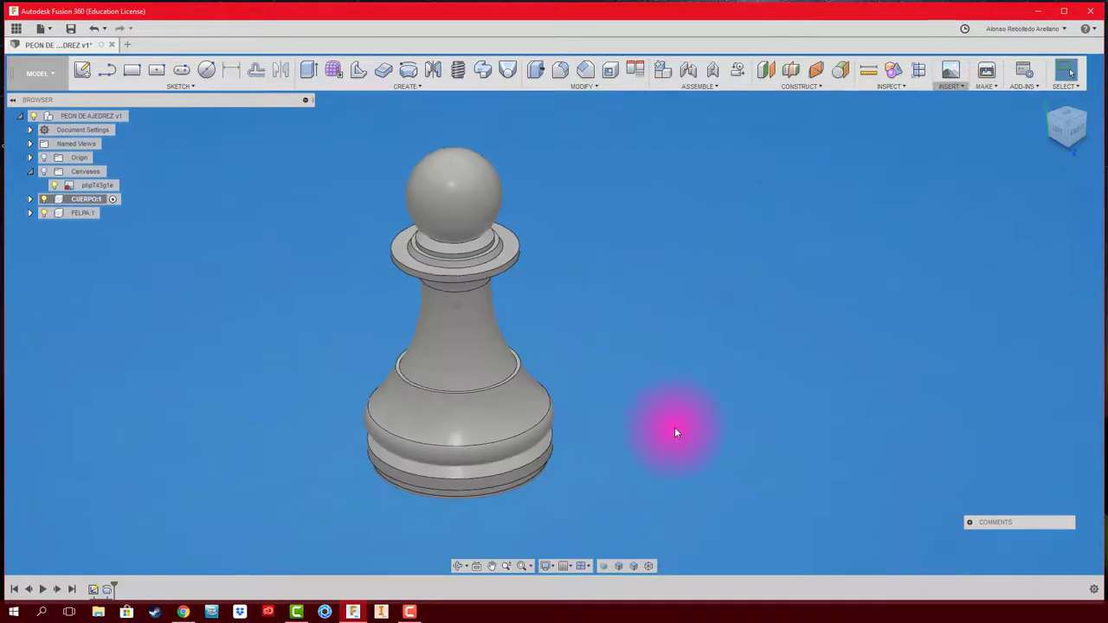
mouse_move(674, 427)
shift+middle_down()
mouse_move(603, 490)
mouse_move(31, 208)
mouse_move(190, 328)
mouse_move(413, 372)
mouse_move(684, 367)
mouse_move(855, 452)
shift+middle_up()
key(a)
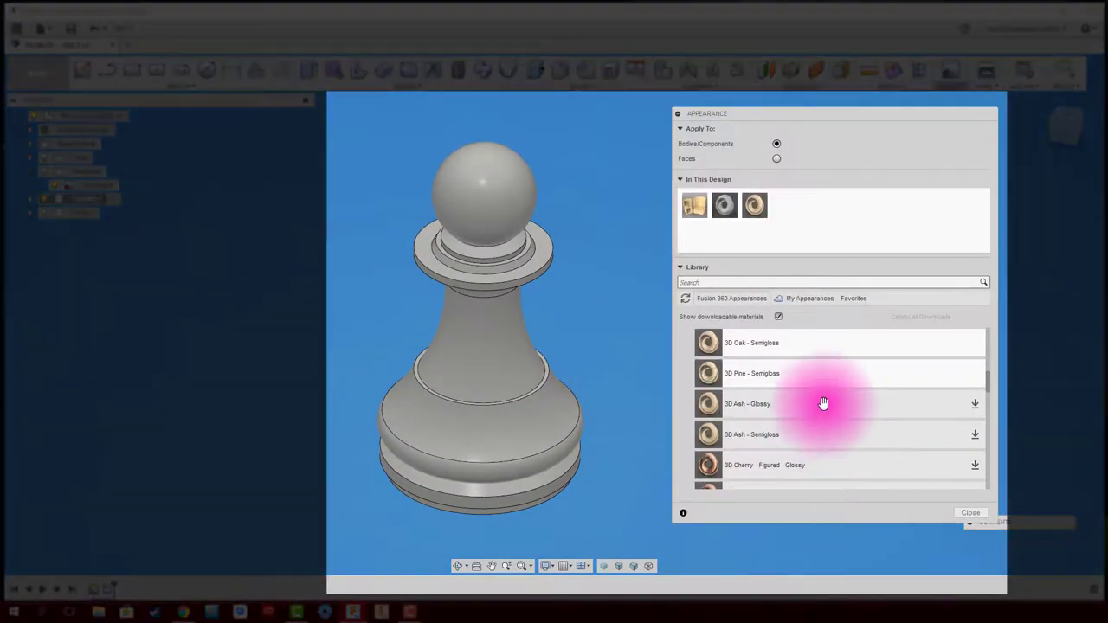
drag(830, 376, 766, 373)
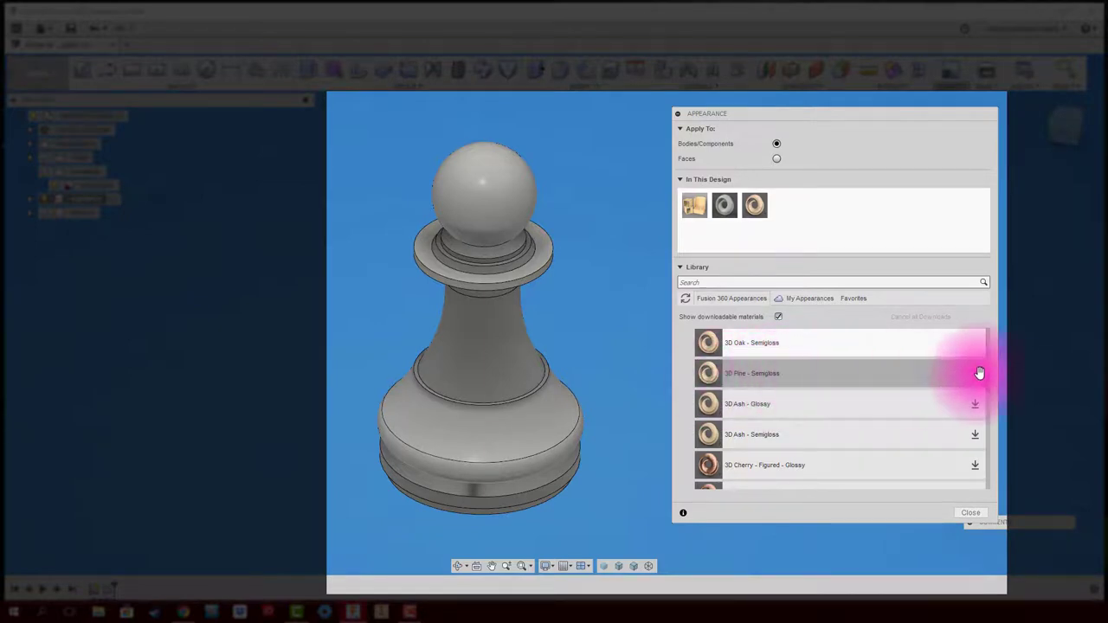
mouse_move(767, 373)
mouse_down()
mouse_move(726, 365)
mouse_move(545, 383)
mouse_up()
scroll(602, 359, up, 2)
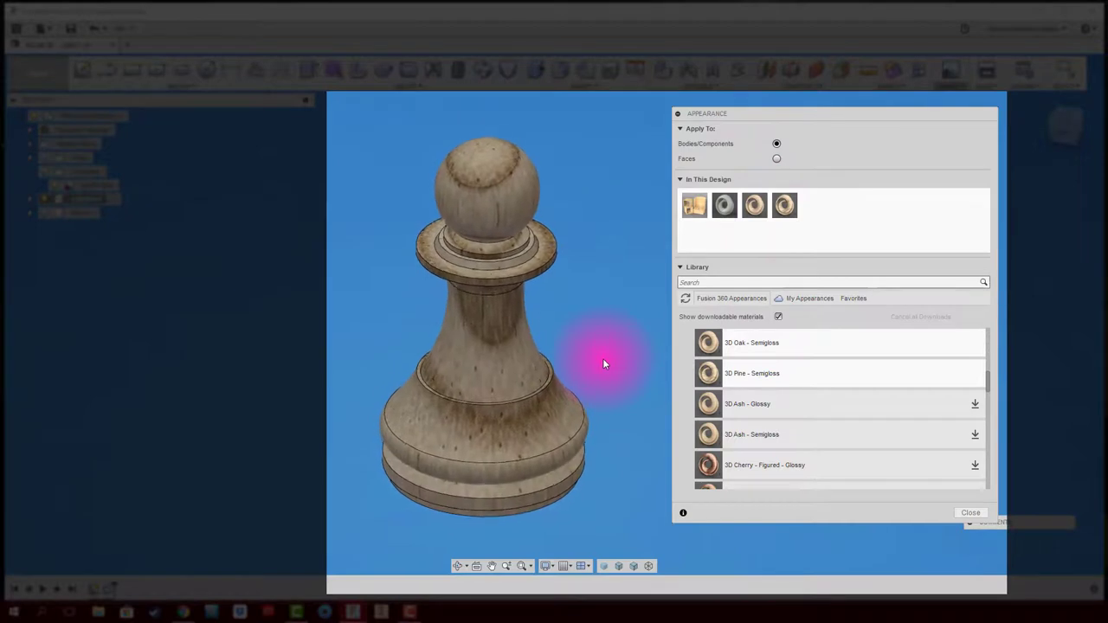
shift+middle_drag(603, 358, 602, 359)
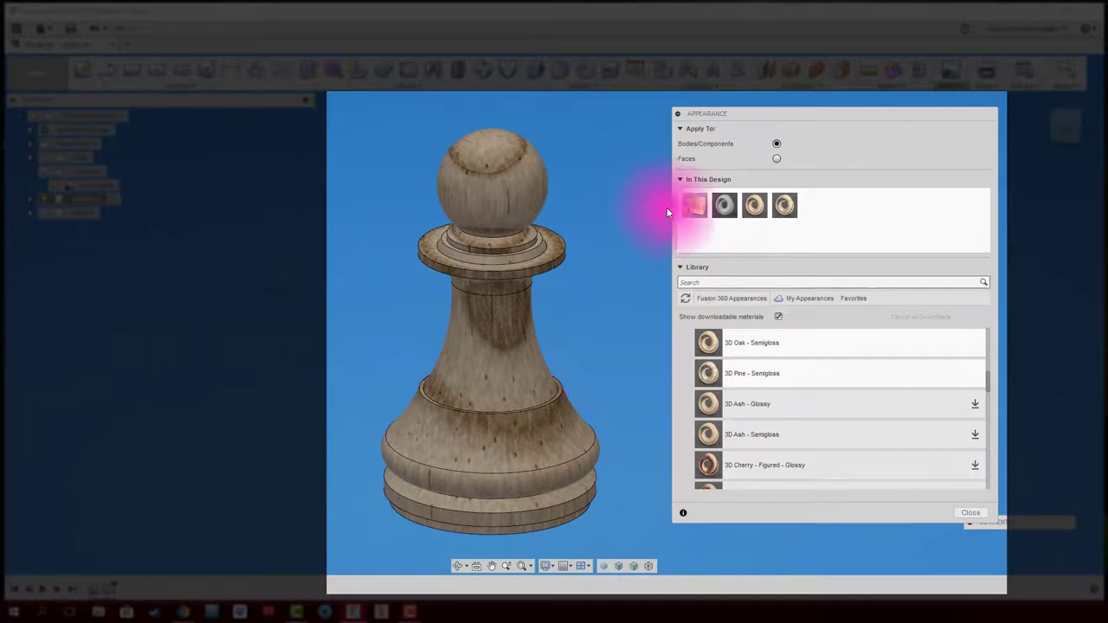
- Raise the pine's latewood, ring thickness to 3.455 cm and ring bump to 0.0260 cm
double_click(786, 203)
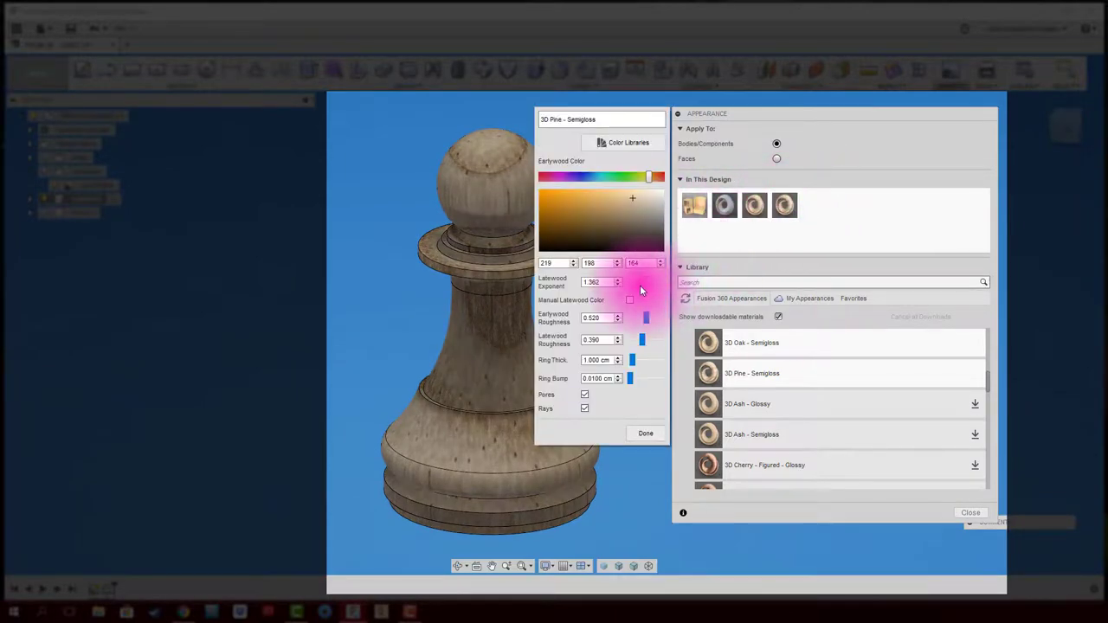
mouse_move(639, 285)
mouse_down()
mouse_move(657, 281)
mouse_move(636, 316)
mouse_up()
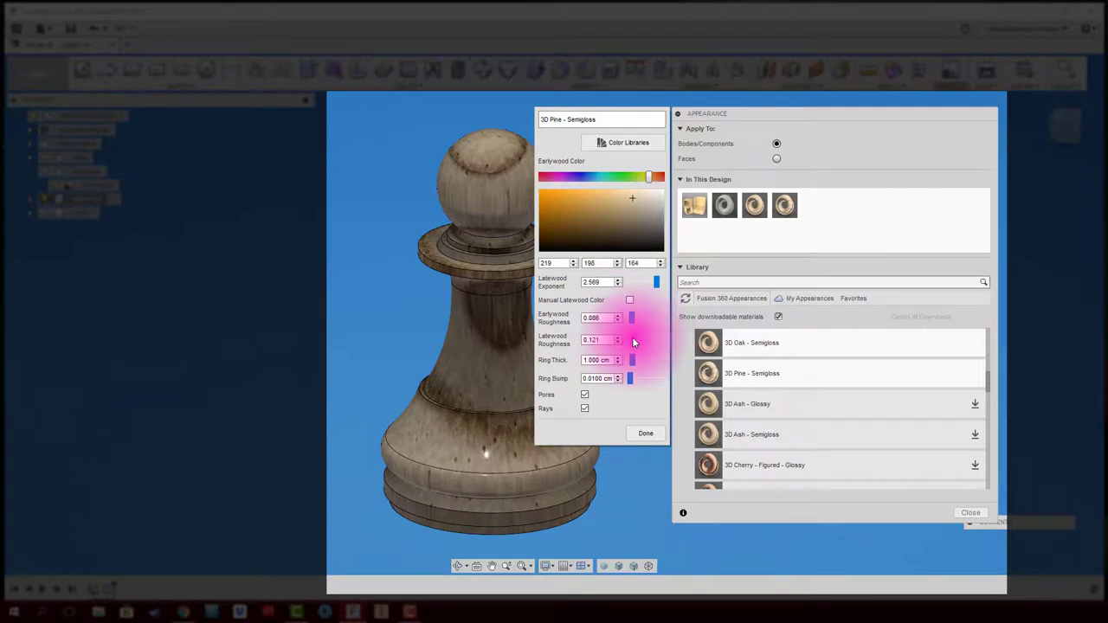
mouse_move(632, 337)
mouse_down()
mouse_move(649, 334)
mouse_move(643, 356)
mouse_up()
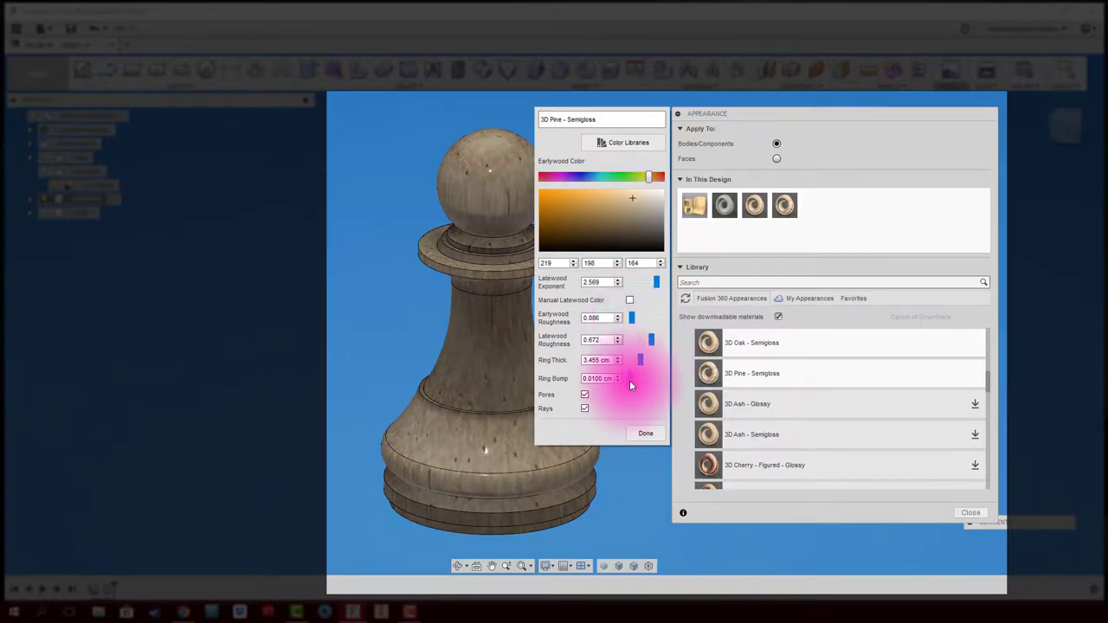
drag(631, 379, 632, 379)
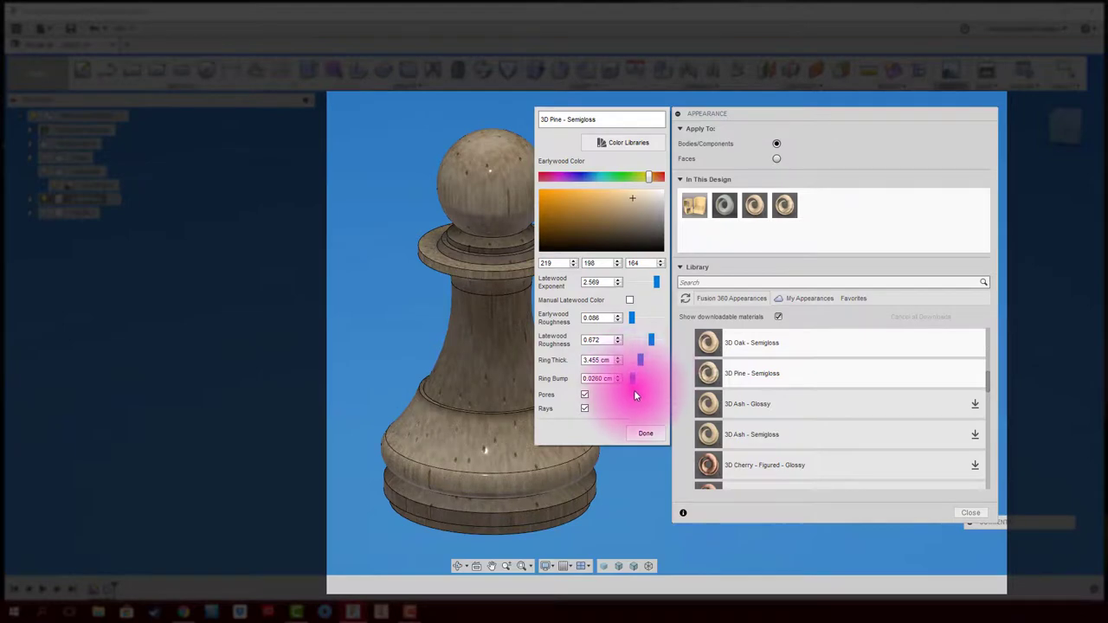
click(643, 435)
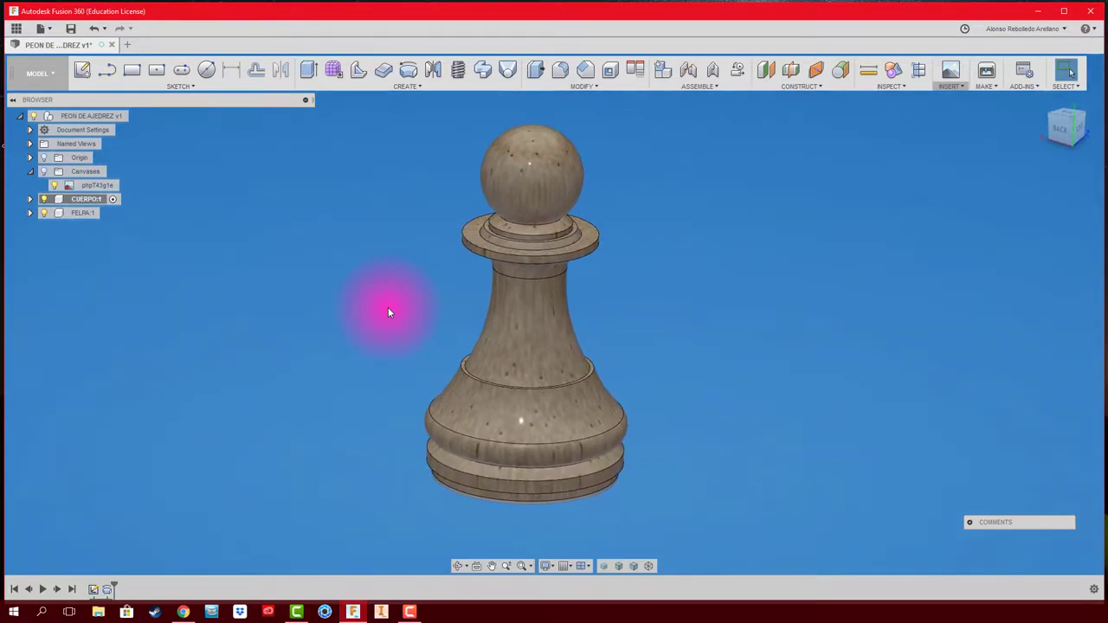
- Hide CUERPO:1 and apply Plastic - Glossy (Green) to the FELPA disc
shift+middle_drag(388, 307, 301, 267)
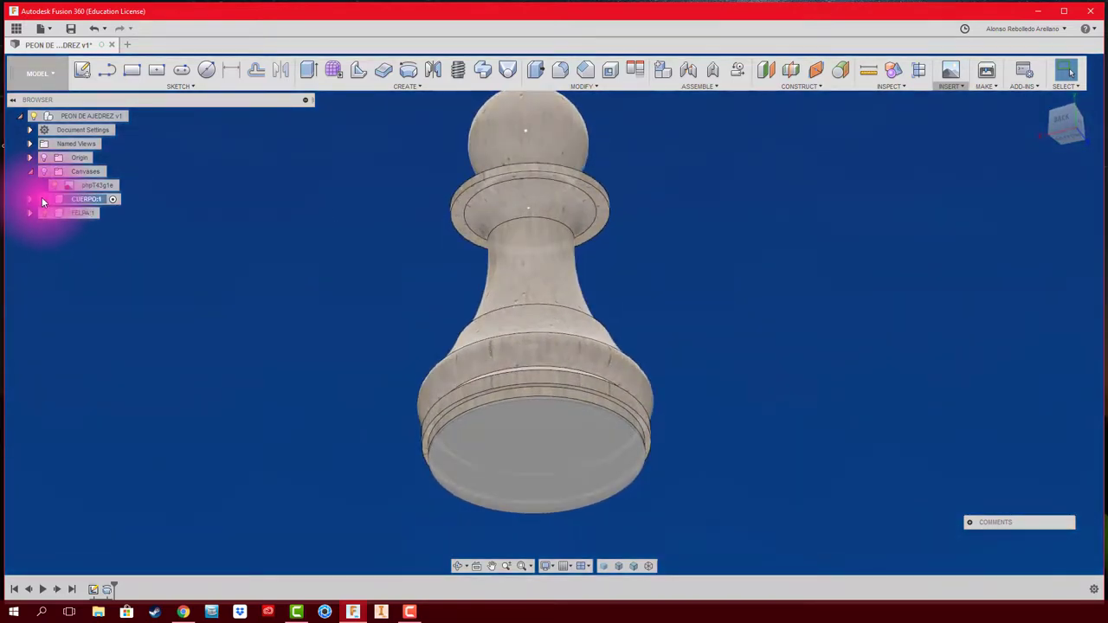
click(44, 199)
shift+middle_drag(378, 350, 378, 351)
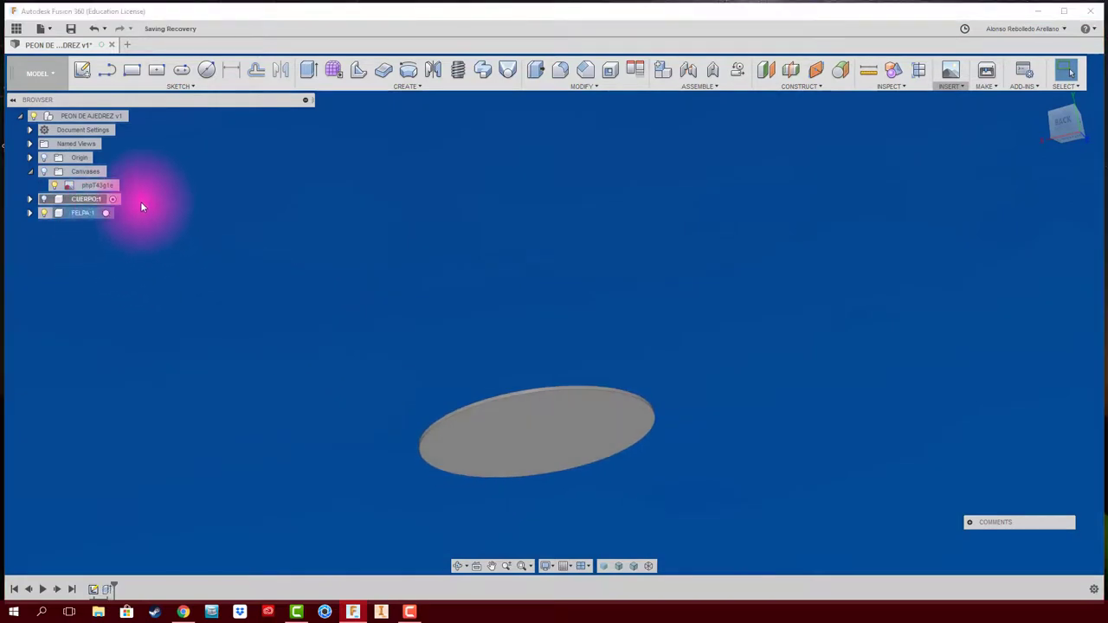
click(105, 217)
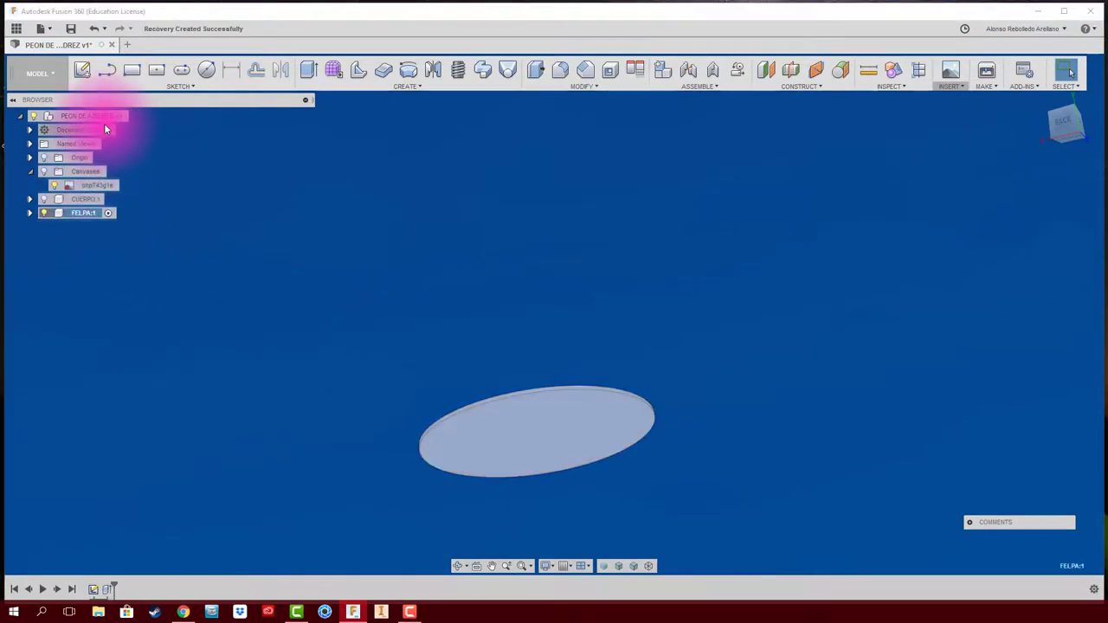
shift+middle_drag(303, 342, 691, 382)
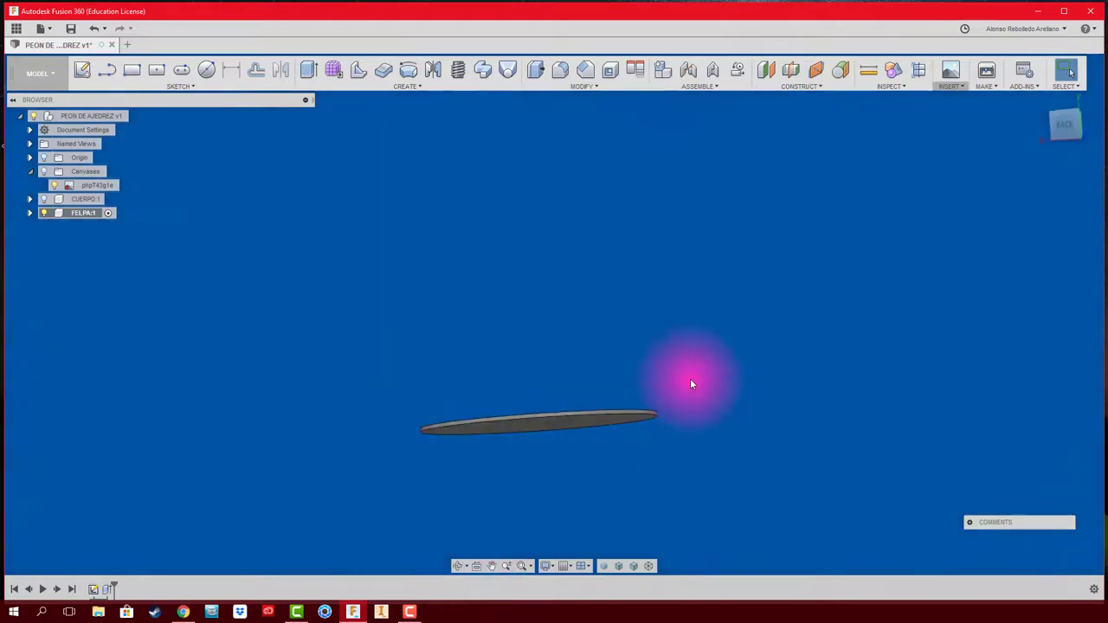
key(a)
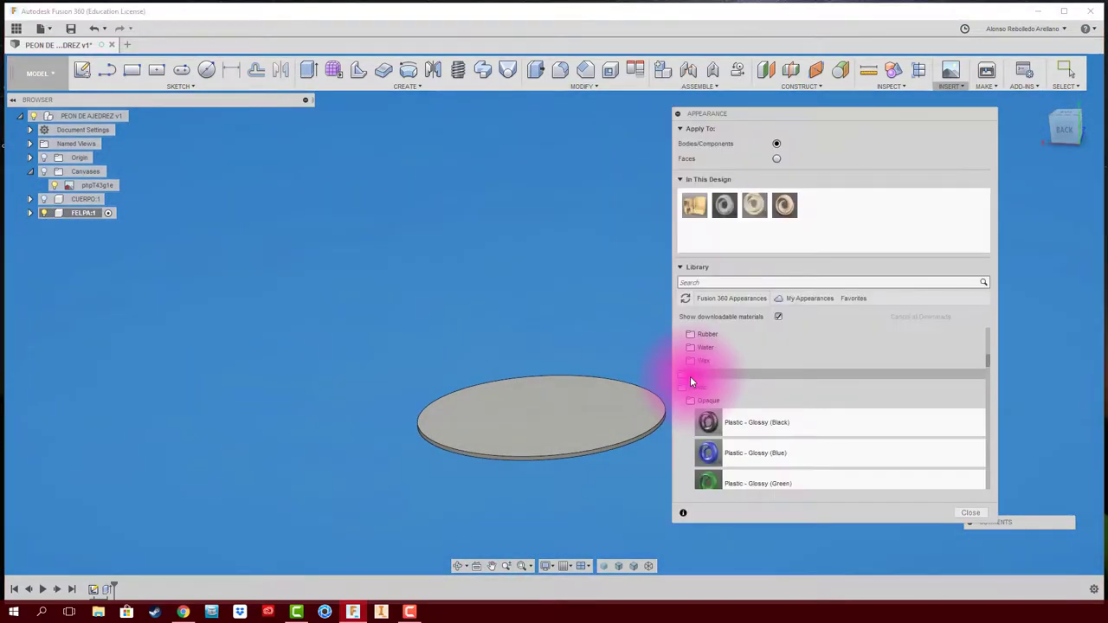
drag(710, 485, 567, 428)
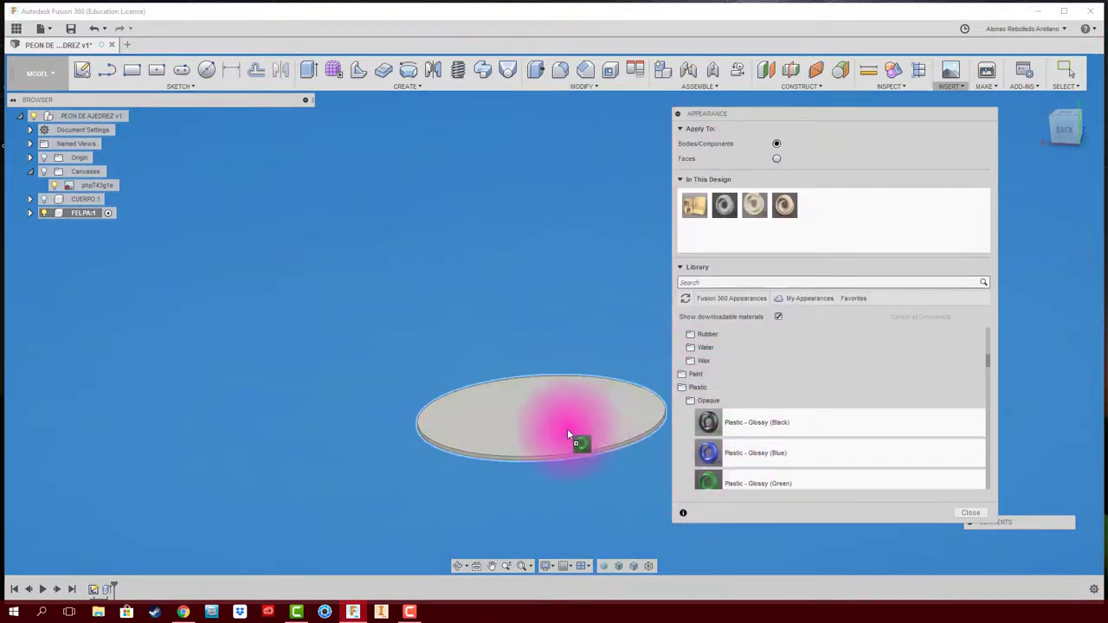
click(679, 114)
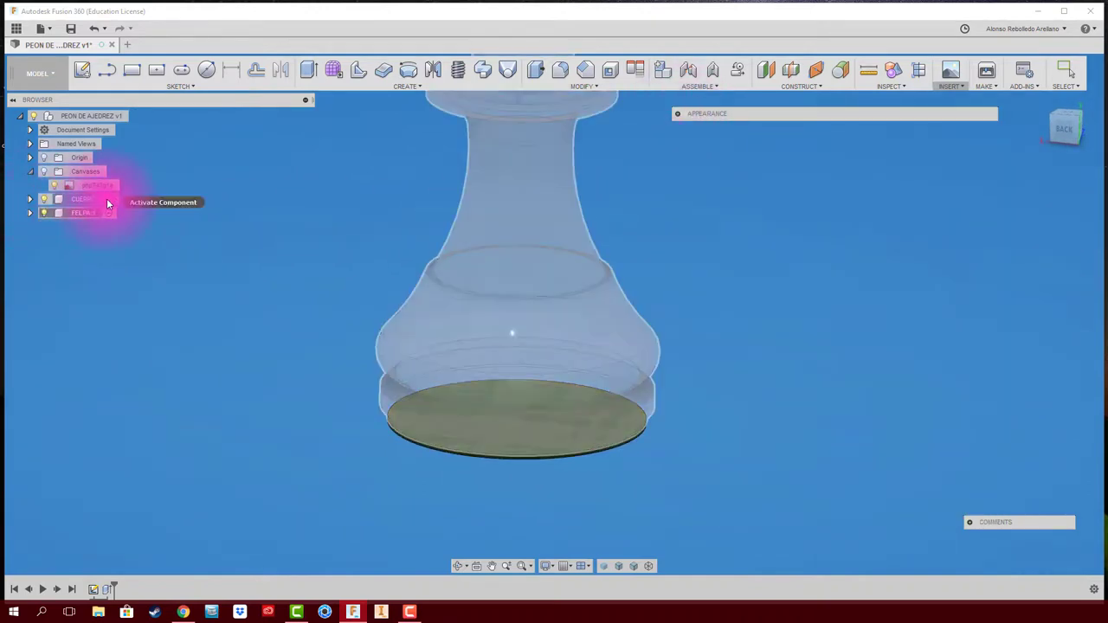
- Show CUERPO:1 again, activate the root PEON DE AJEDREZ design, and keep the canvas hidden
click(107, 198)
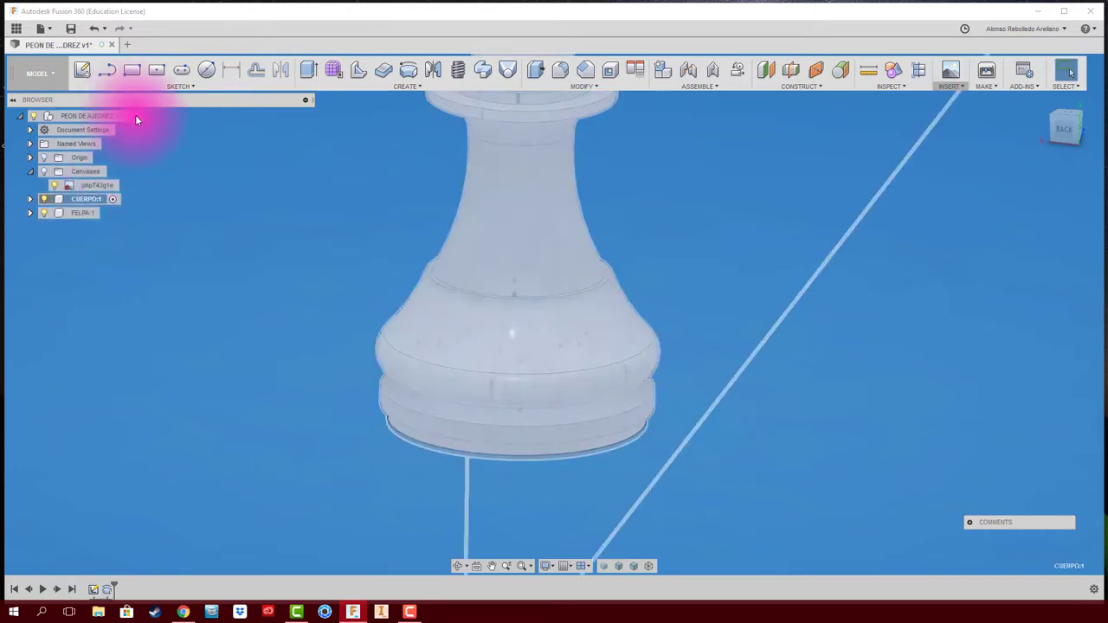
click(134, 116)
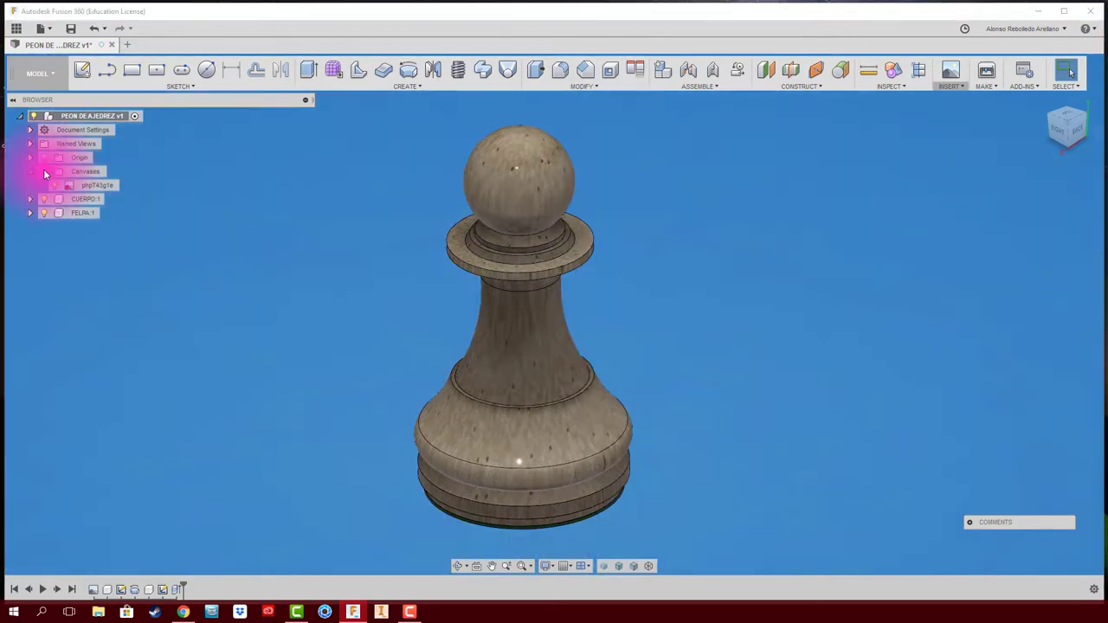
click(45, 173)
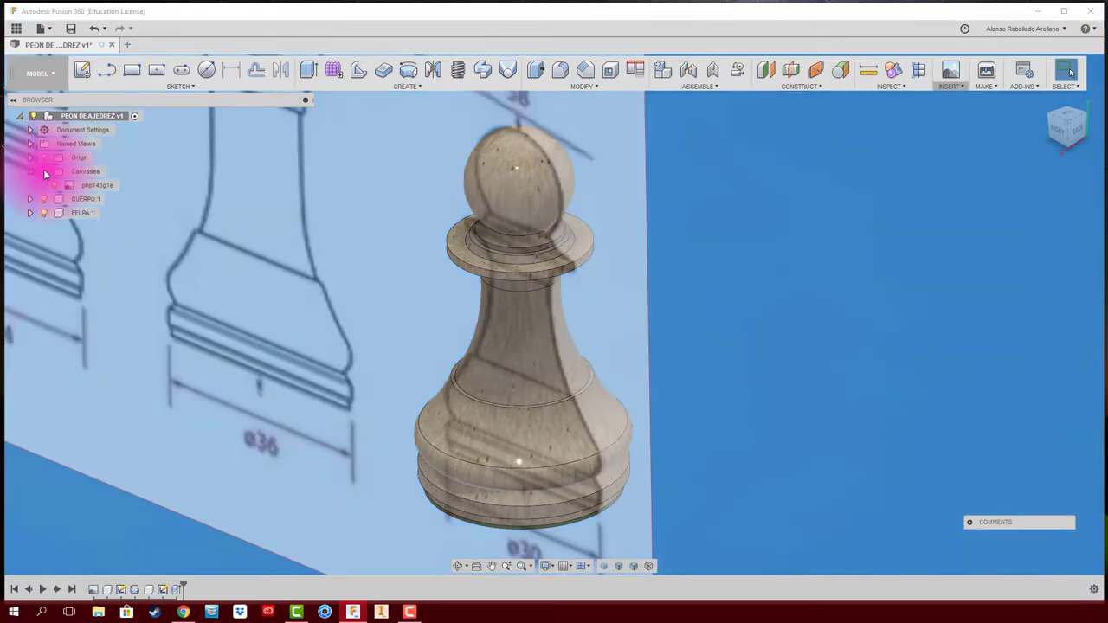
click(45, 171)
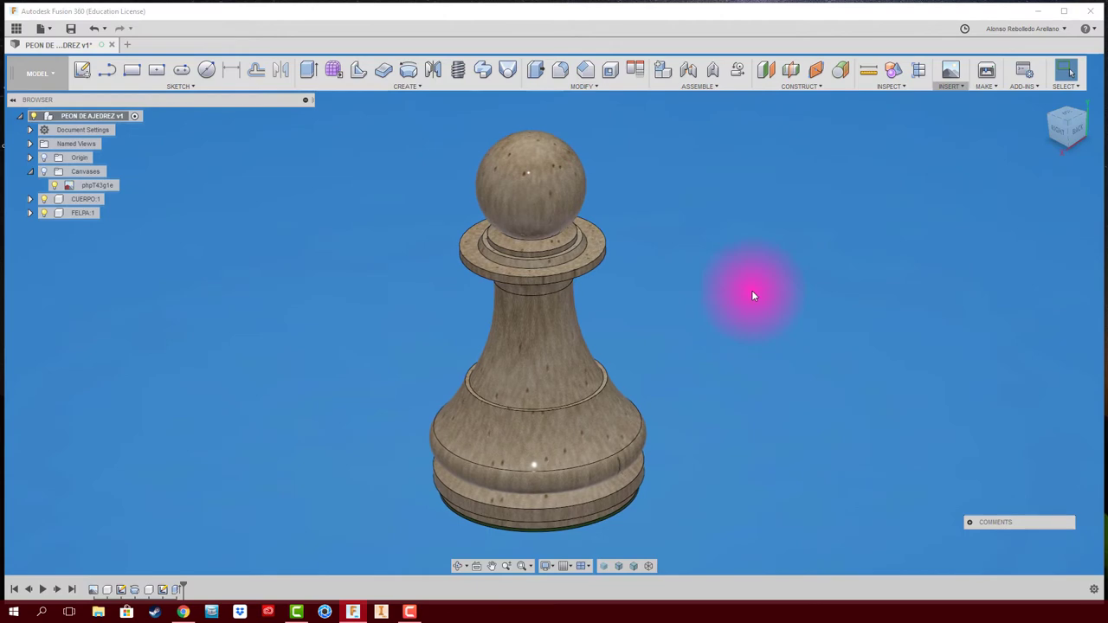
shift+middle_drag(752, 296, 748, 291)
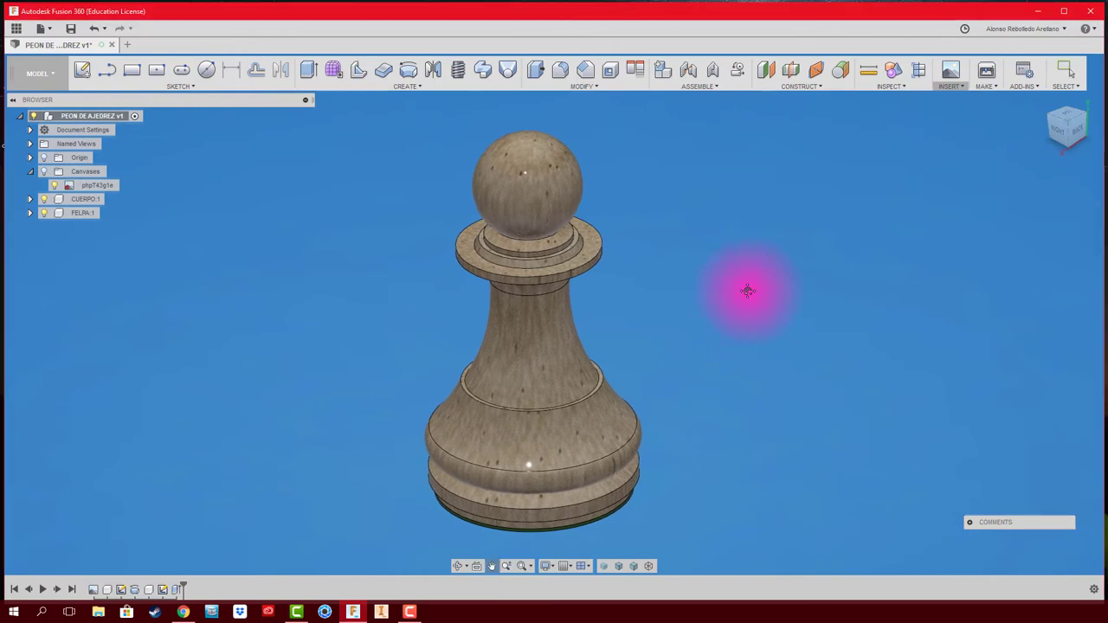